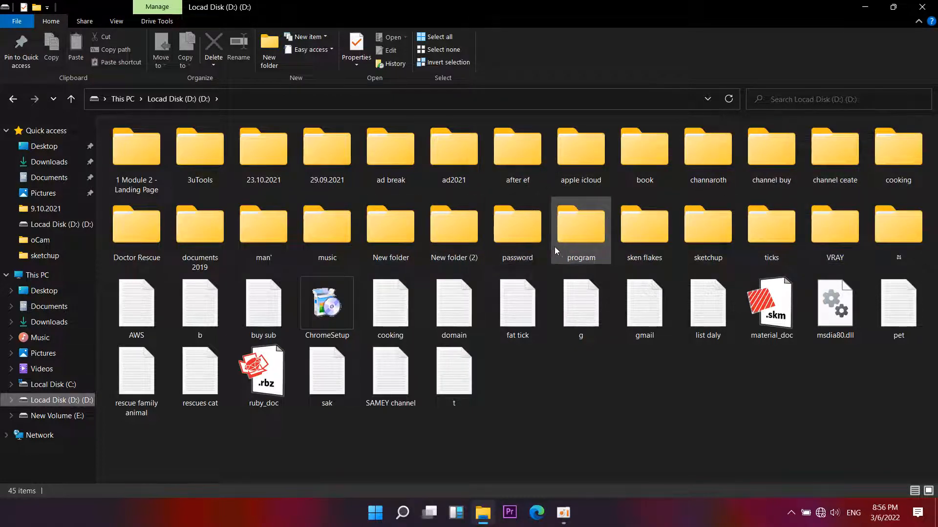
Copy the _Getintopc.com_AUTOCAD.2021.win64 archive from the program folder on drive D to the desktop
double_click(581, 245)
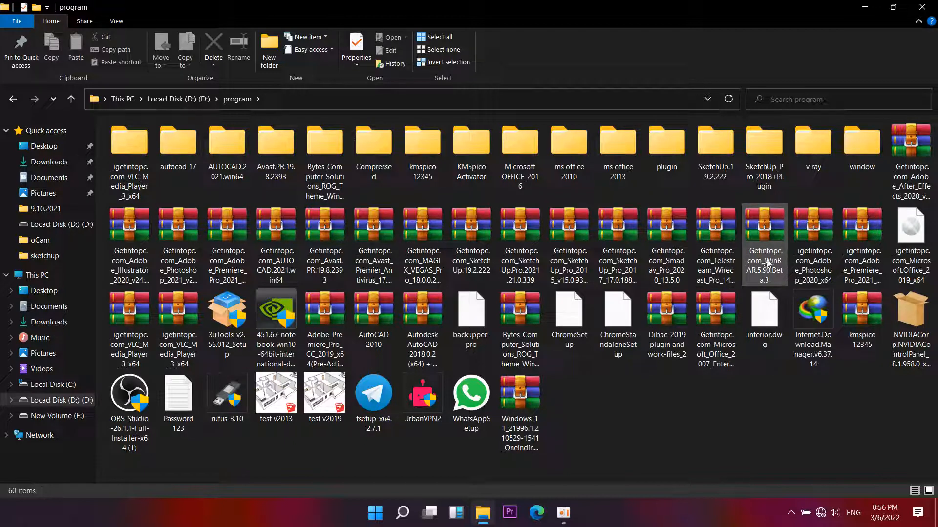
mouse_move(803, 269)
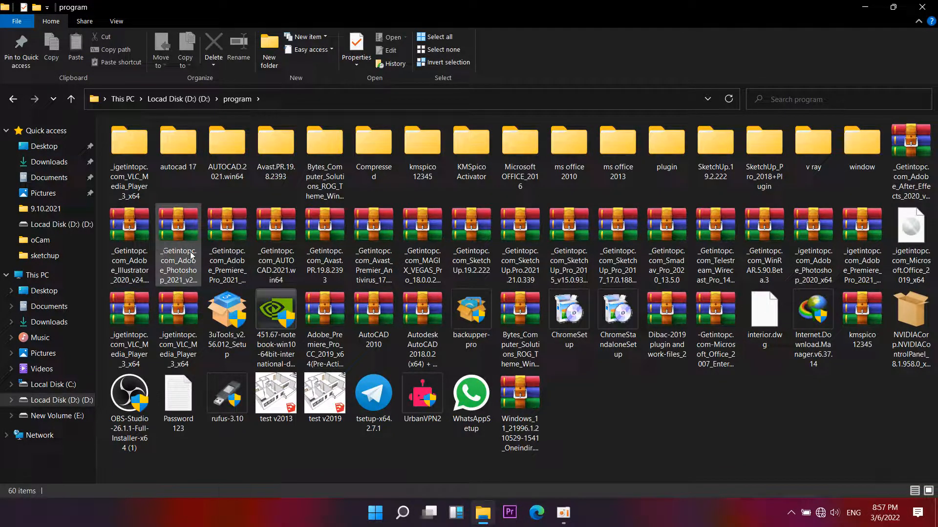
click(277, 240)
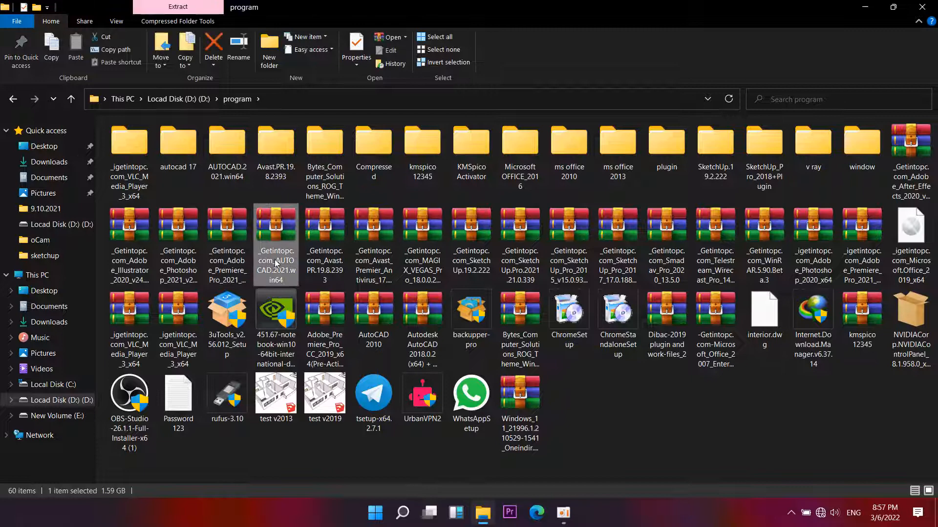
right_click(279, 226)
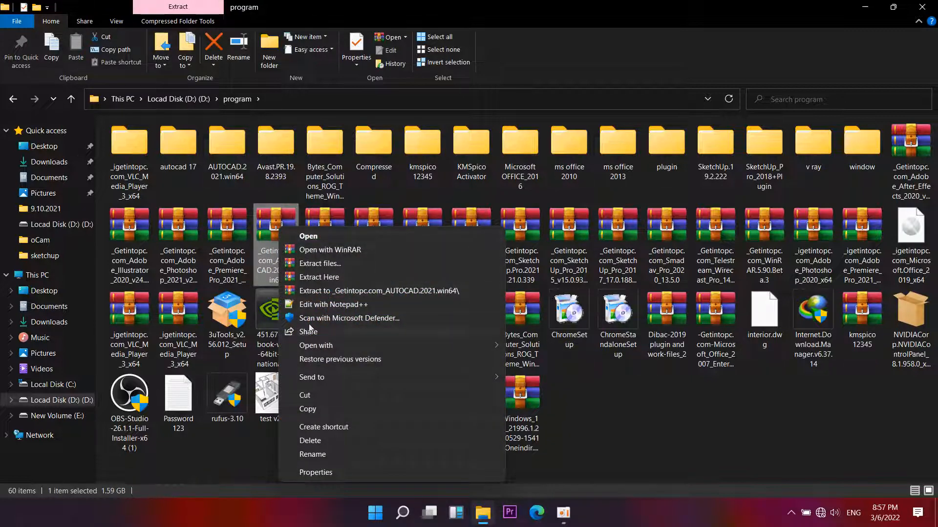
click(298, 411)
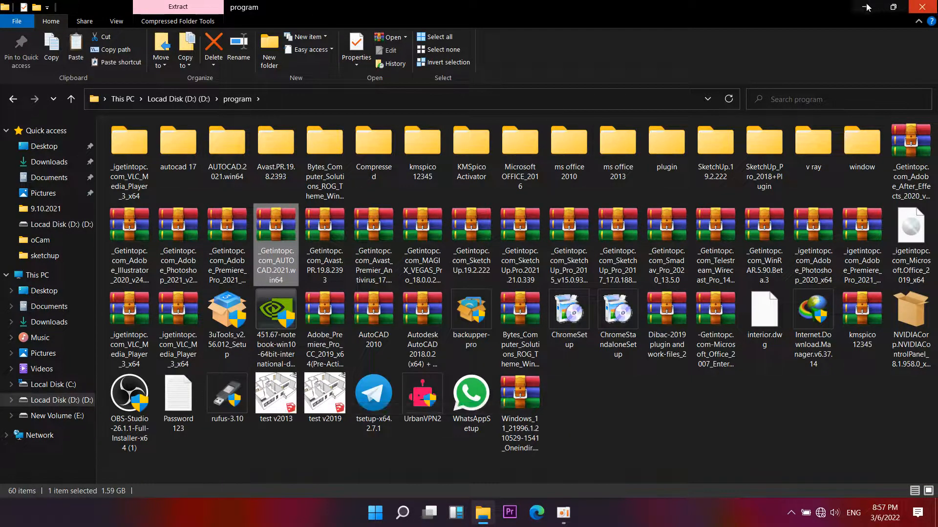
click(865, 7)
right_click(459, 183)
click(475, 230)
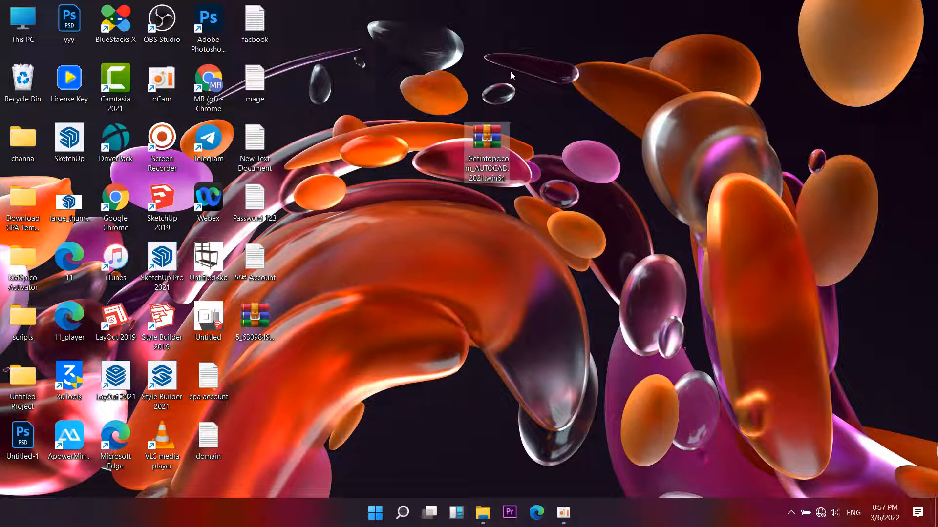
Extract the copied AutoCAD 2021 archive directly onto the desktop and delete the archive copy
right_click(480, 148)
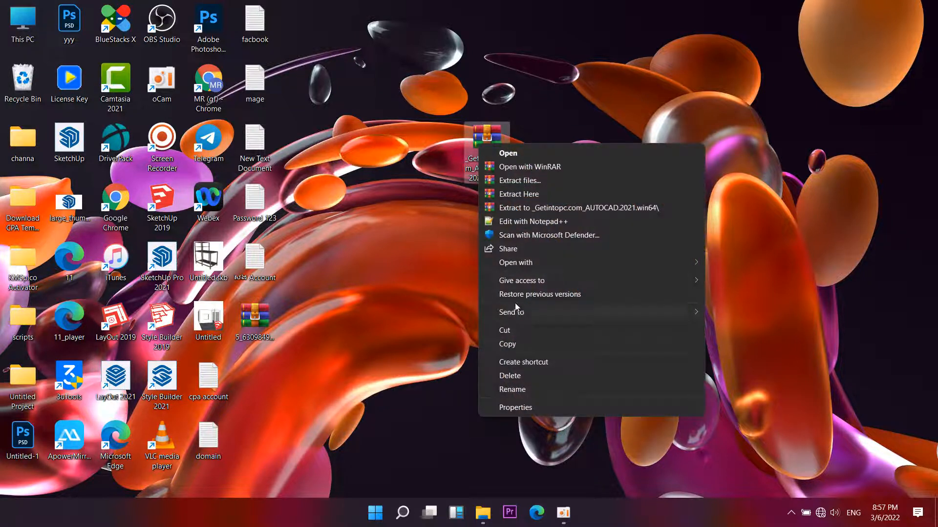
click(508, 196)
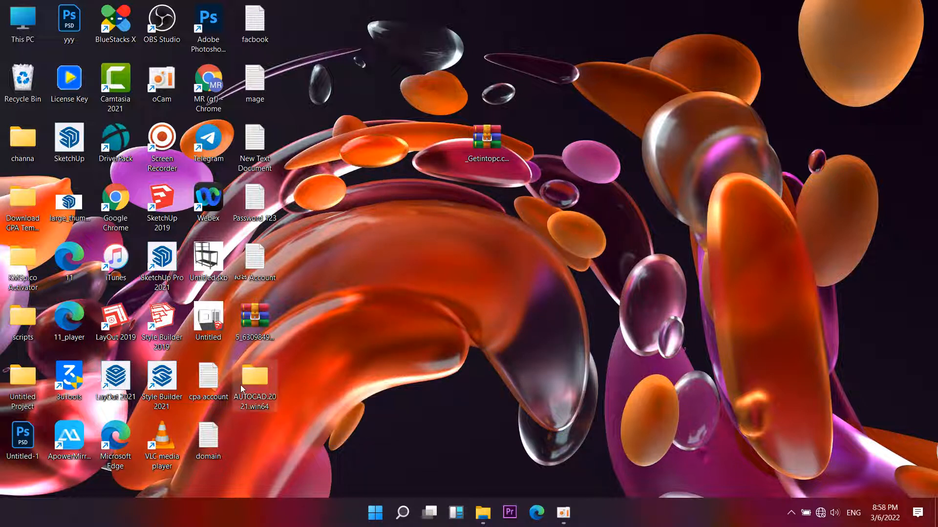
drag(607, 79, 466, 188)
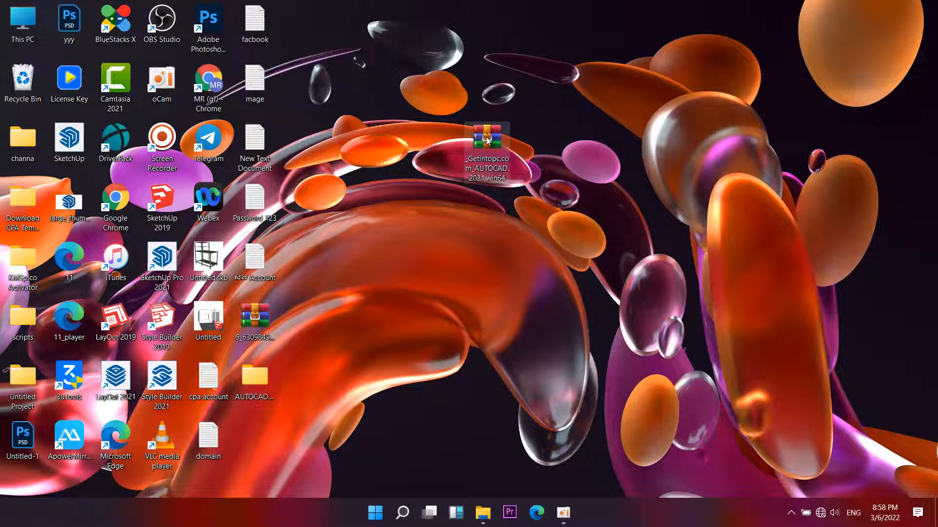
right_click(486, 141)
click(523, 369)
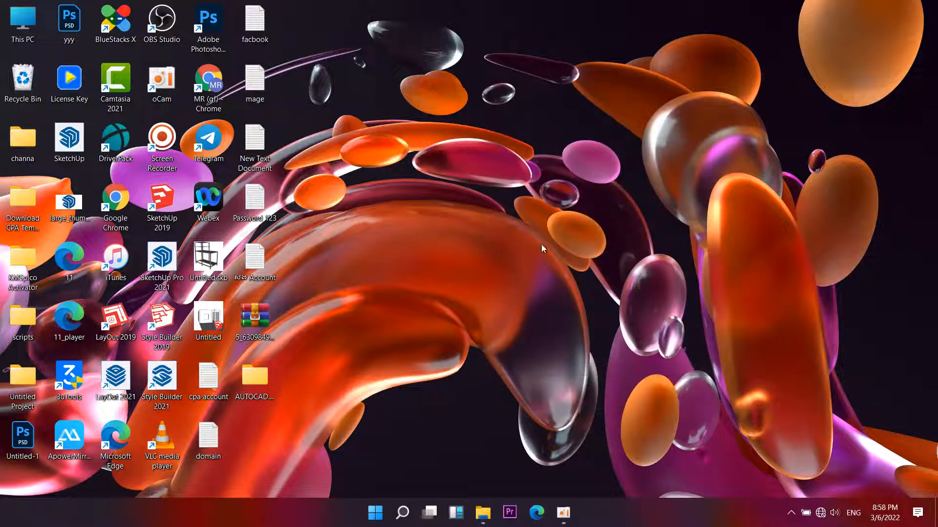
Run AutoCAD_2021_English_Win_64bit_dlm.sfx from the extracted folder as administrator, unpack it to C:\Autodesk\, and close the folder window
double_click(260, 370)
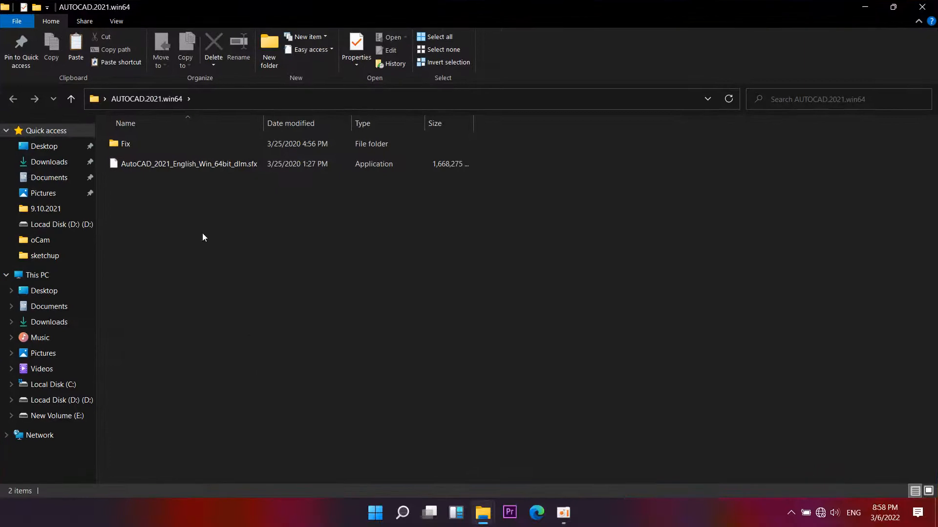
right_click(155, 169)
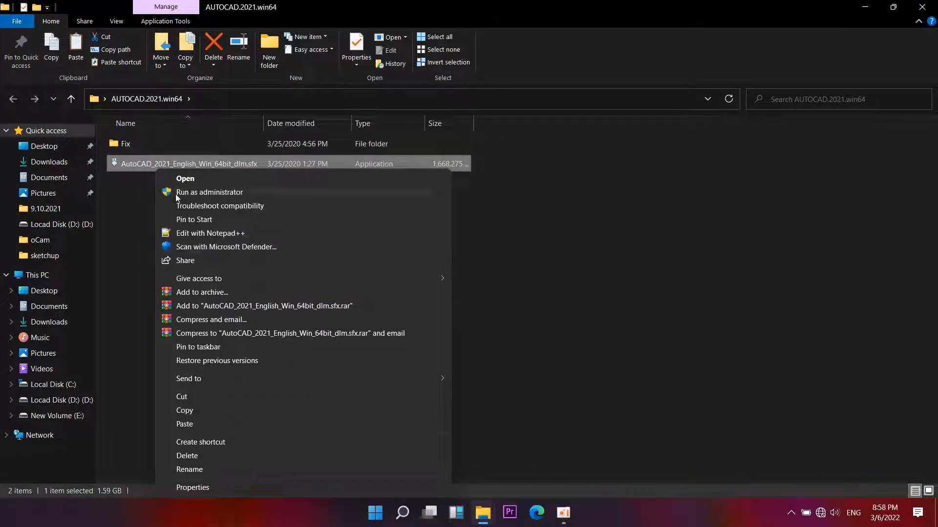
click(176, 192)
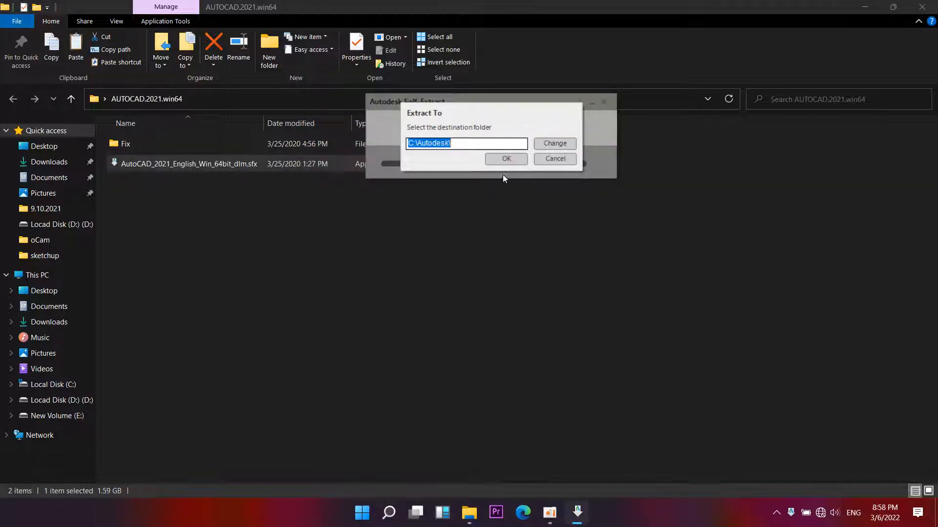
click(506, 159)
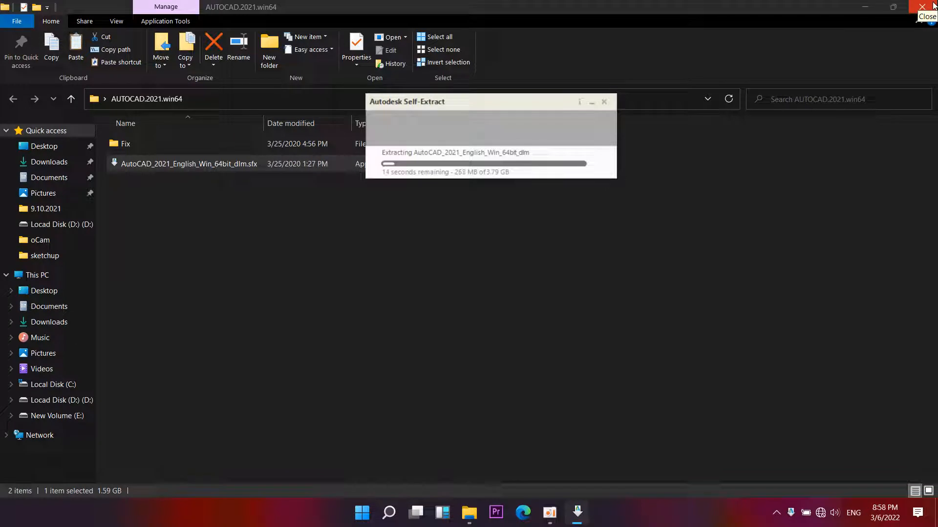
click(923, 7)
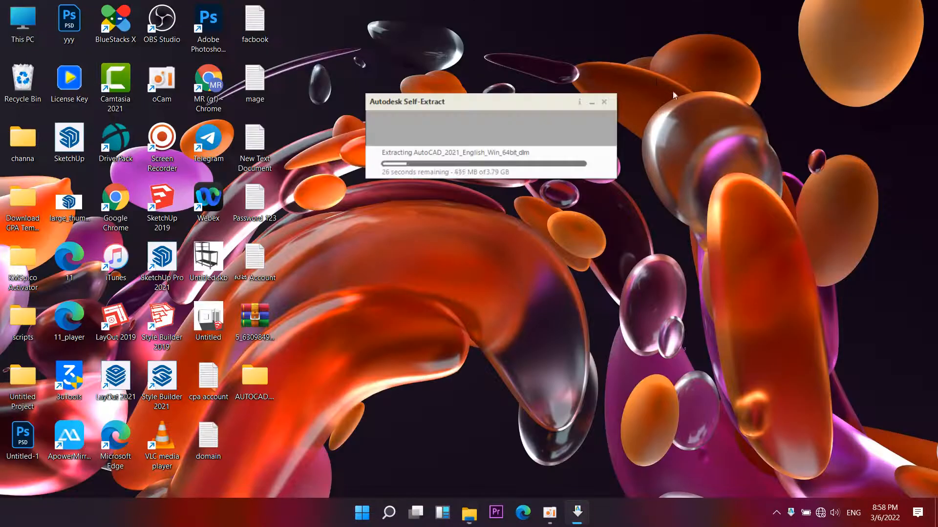
click(710, 100)
right_click(711, 100)
click(712, 97)
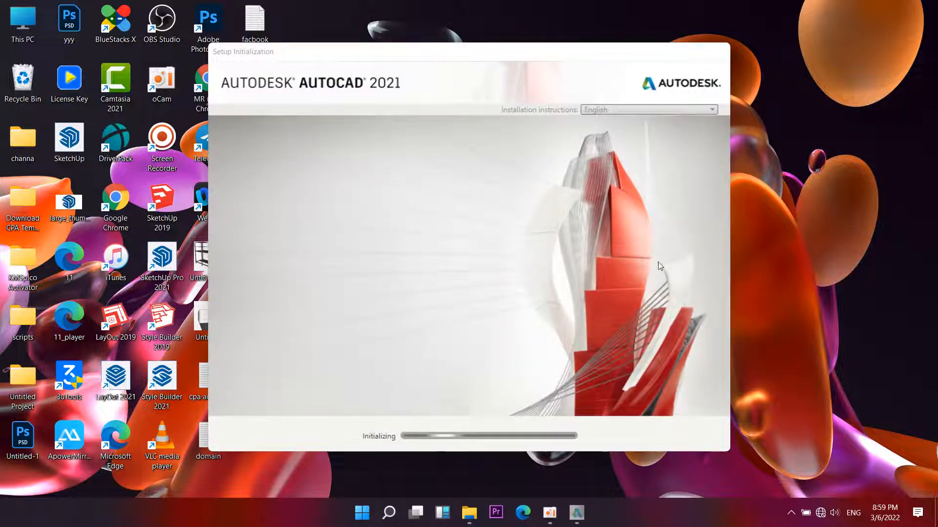
right_click(794, 151)
click(805, 189)
right_click(804, 185)
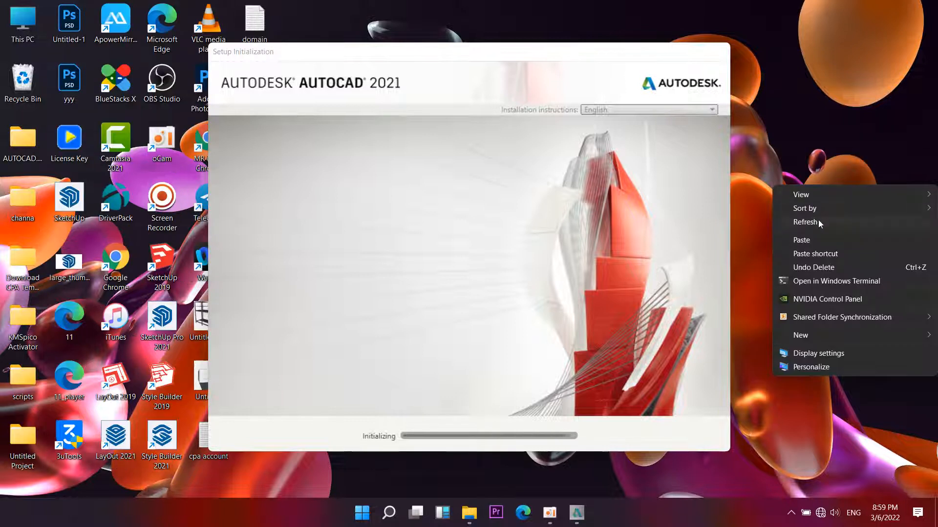
click(819, 220)
right_click(798, 202)
click(801, 238)
right_click(793, 211)
click(807, 251)
right_click(786, 215)
click(783, 250)
right_click(781, 242)
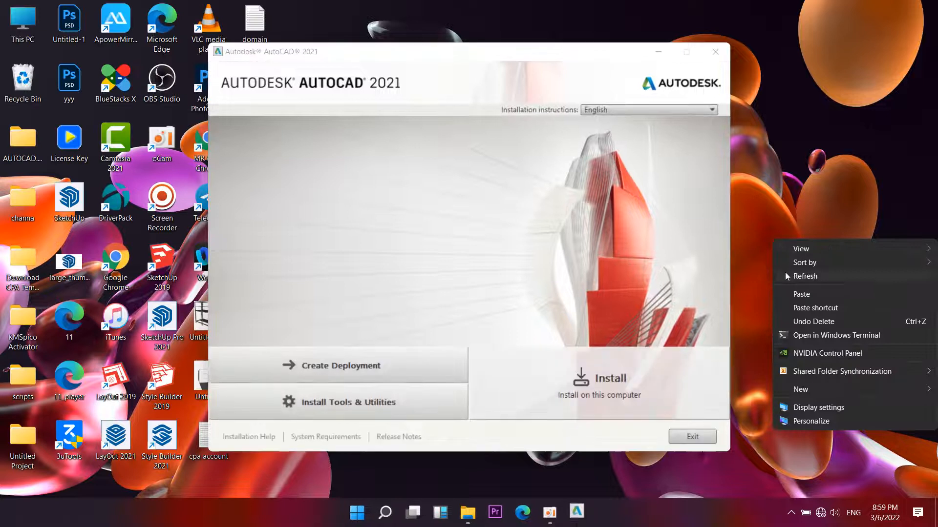
click(784, 274)
right_click(779, 253)
click(802, 291)
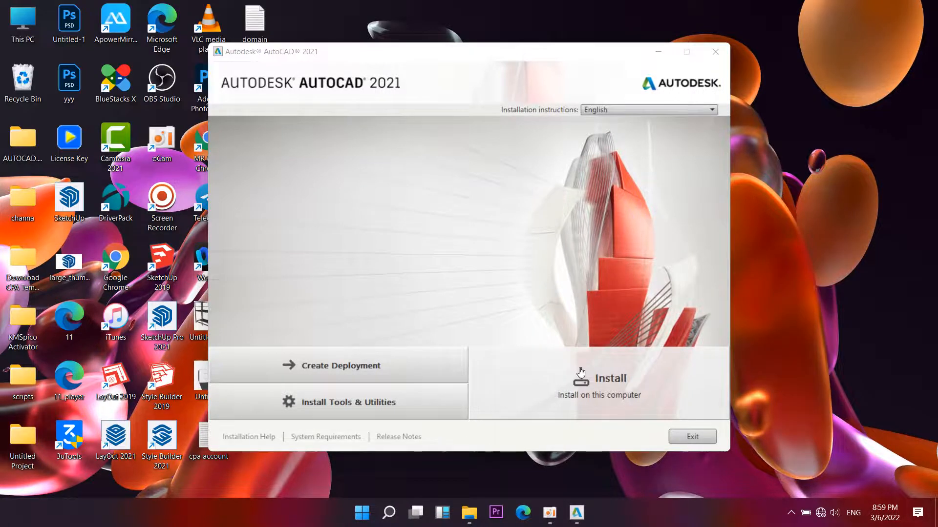
Accept the AutoCAD 2021 license agreement and start the installation in C:\Program Files\Autodesk\ with English as the product language
click(596, 395)
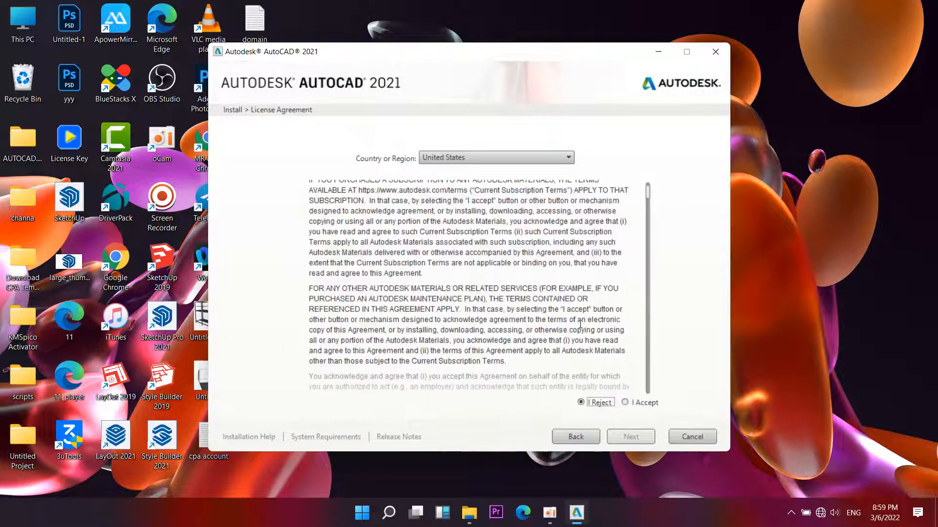
scroll(580, 325, down, 6)
scroll(579, 323, down, 12)
scroll(578, 318, down, 10)
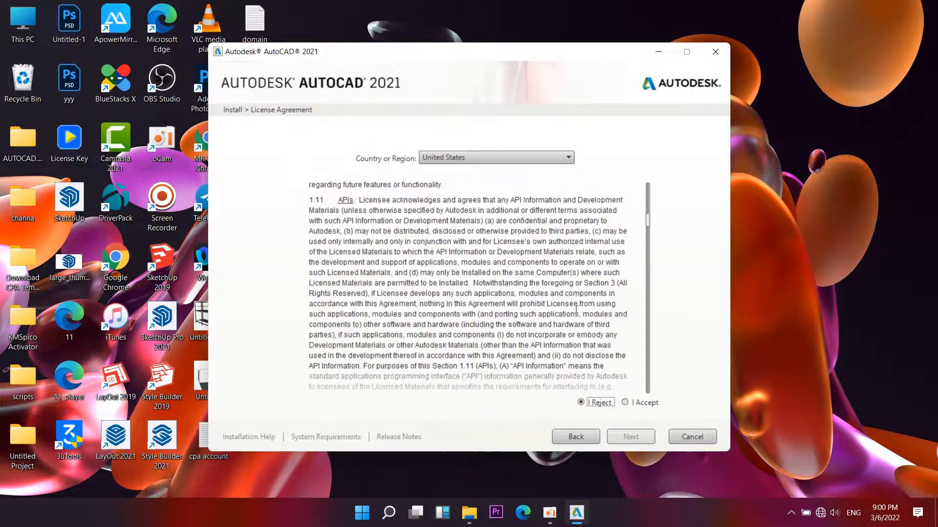
scroll(577, 310, down, 4)
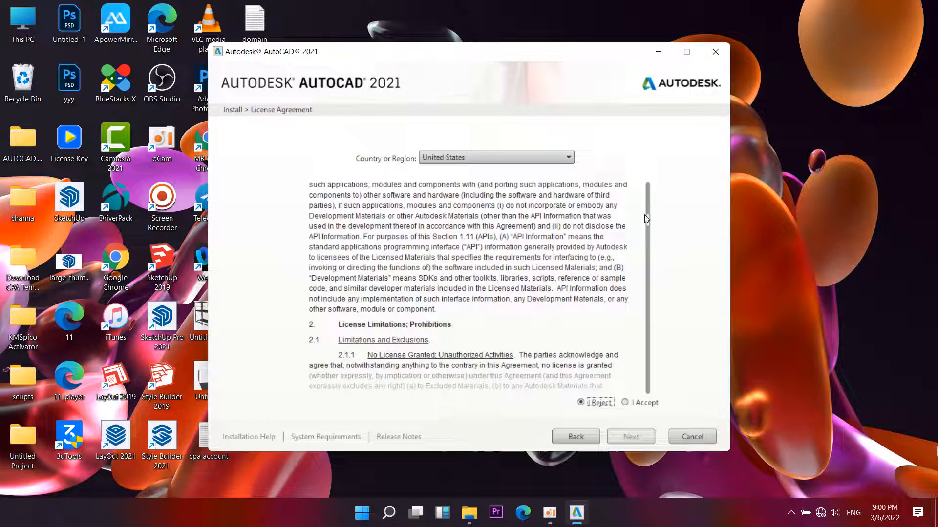
drag(648, 222, 658, 388)
click(629, 403)
click(628, 437)
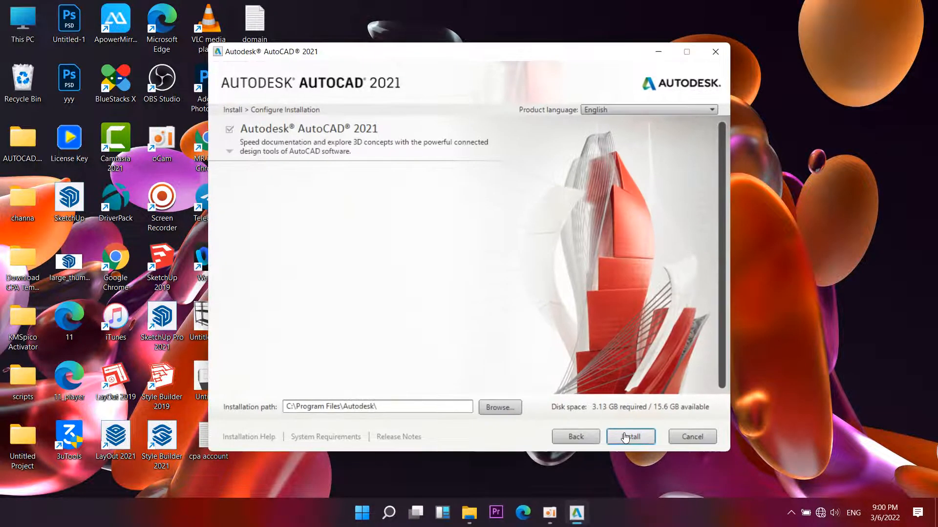
click(621, 434)
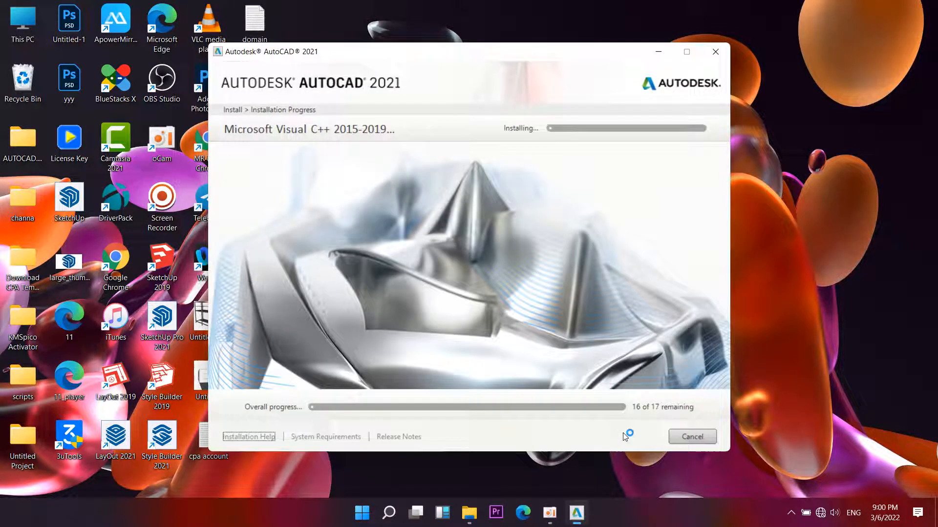
right_click(831, 251)
click(836, 280)
right_click(799, 247)
click(815, 287)
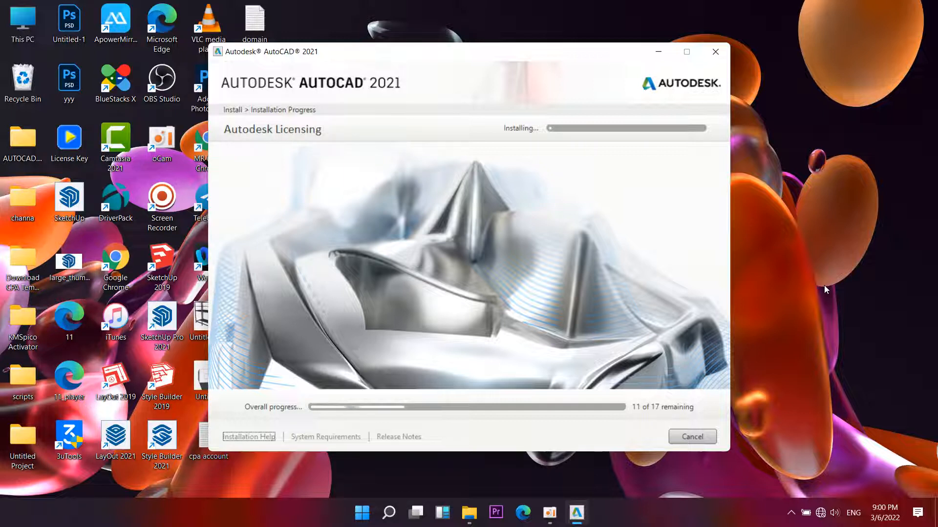
right_click(833, 160)
click(841, 192)
right_click(827, 183)
click(830, 221)
right_click(808, 197)
click(820, 235)
right_click(789, 196)
click(789, 237)
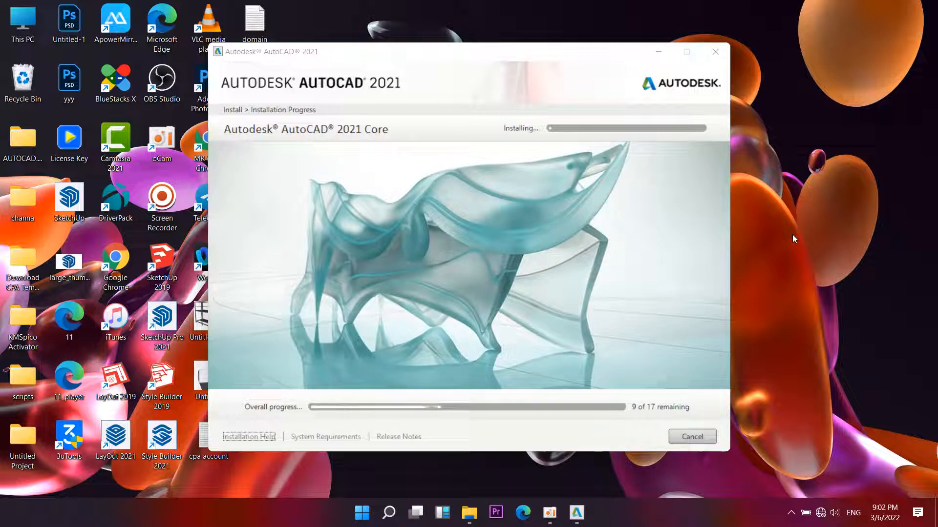
right_click(794, 183)
click(827, 224)
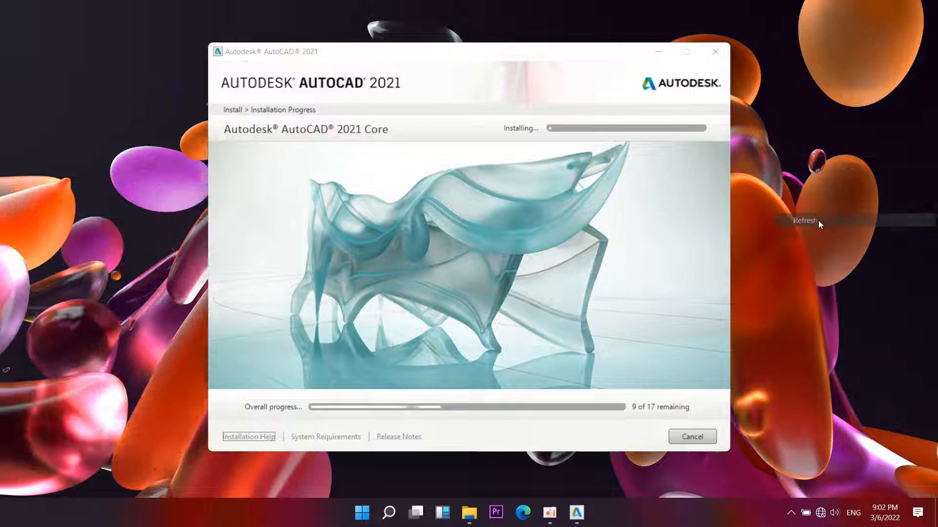
right_click(818, 221)
click(842, 263)
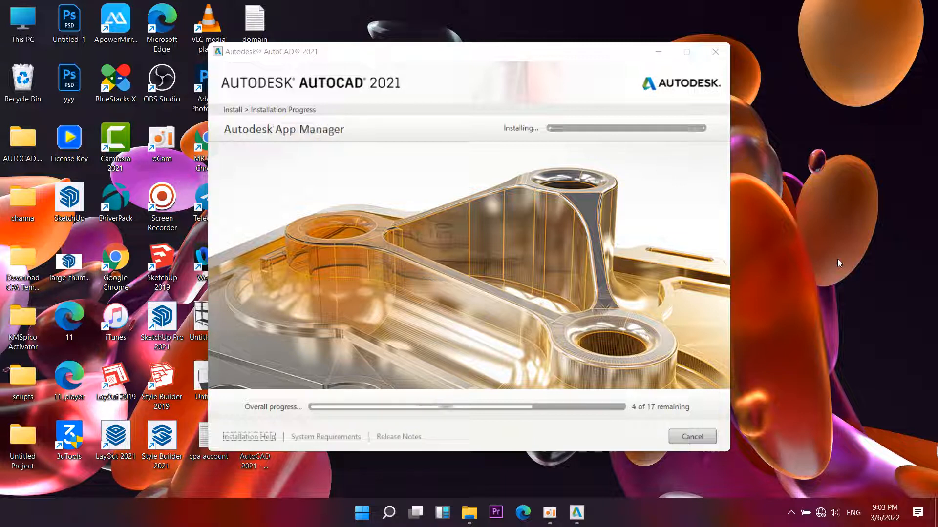
right_click(860, 36)
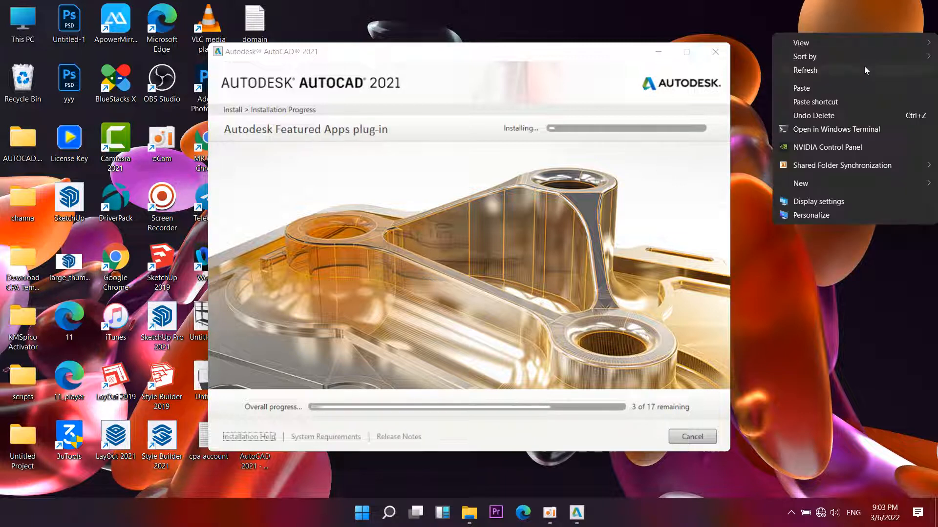
click(864, 66)
right_click(866, 68)
click(855, 108)
right_click(851, 104)
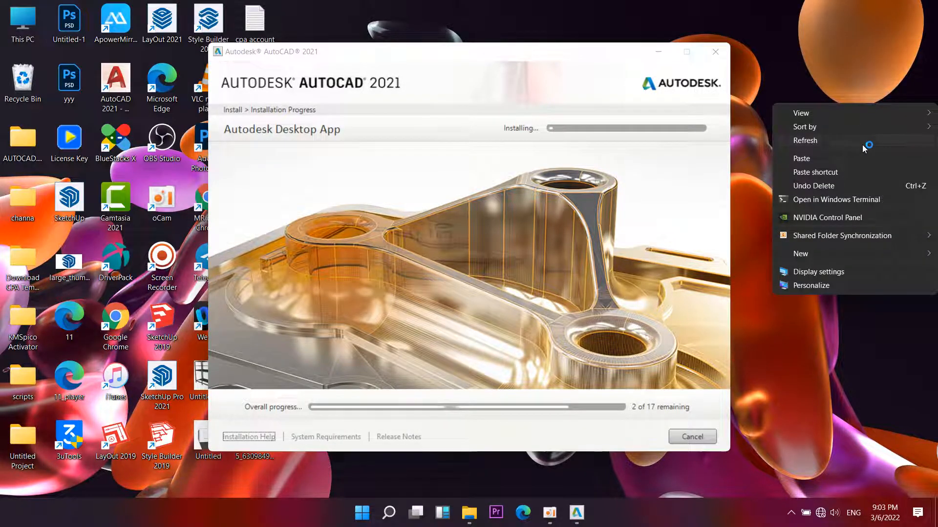
click(863, 145)
right_click(787, 122)
click(798, 149)
right_click(760, 92)
click(776, 128)
right_click(772, 135)
click(780, 157)
right_click(781, 161)
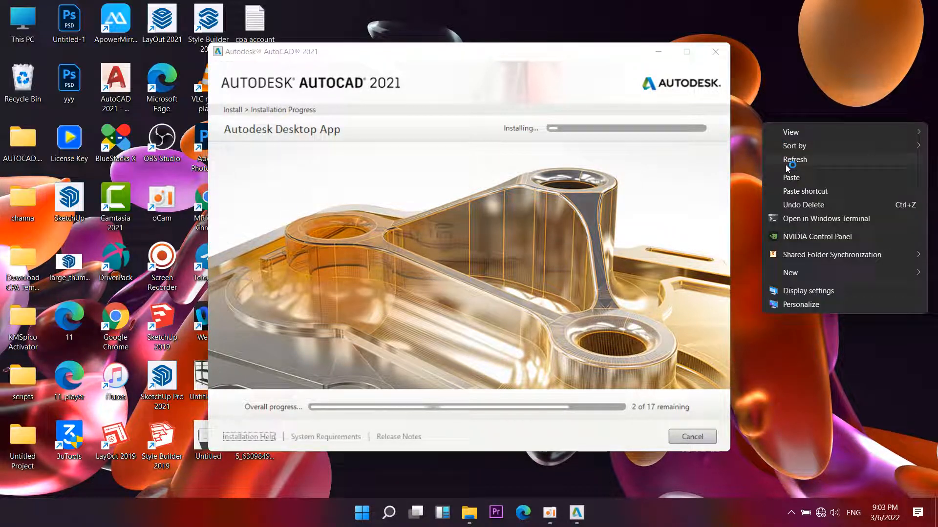
click(783, 159)
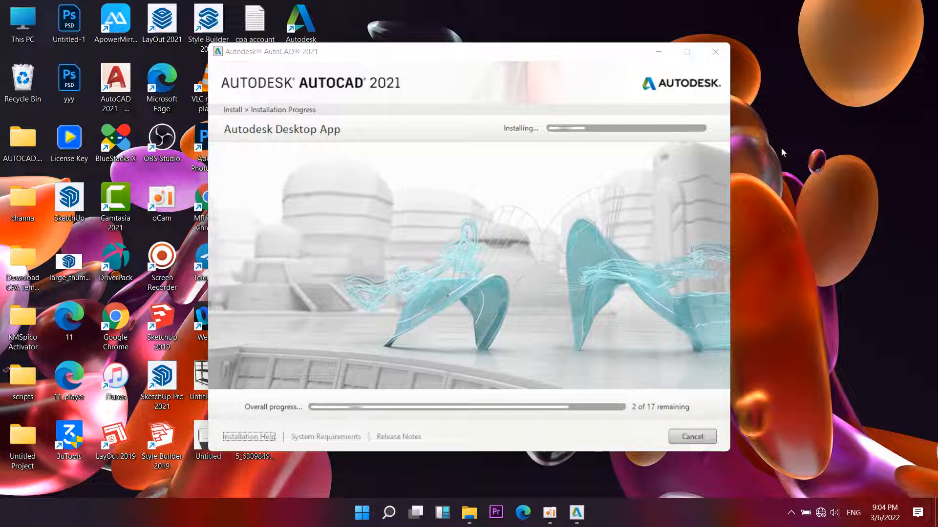
right_click(847, 73)
click(860, 117)
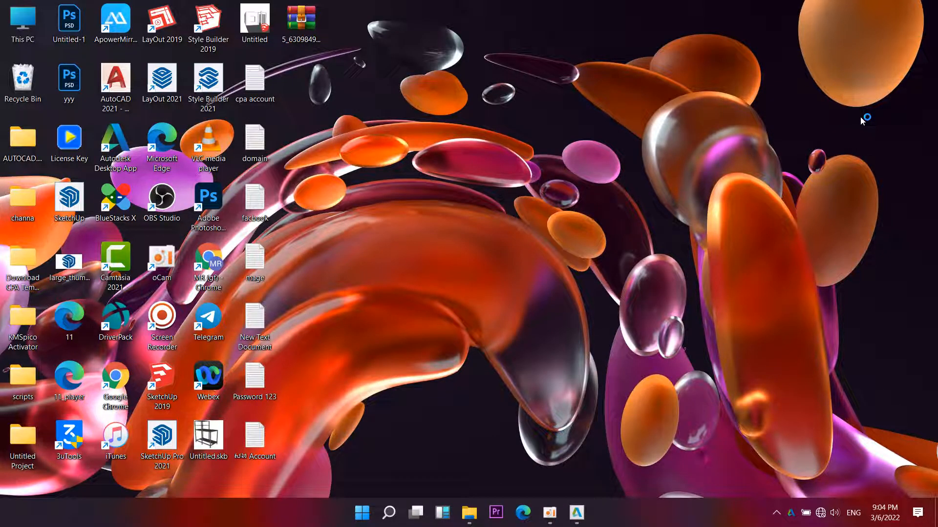
Bring back the finished AutoCAD 2021 installer window and close it without launching the program
click(576, 513)
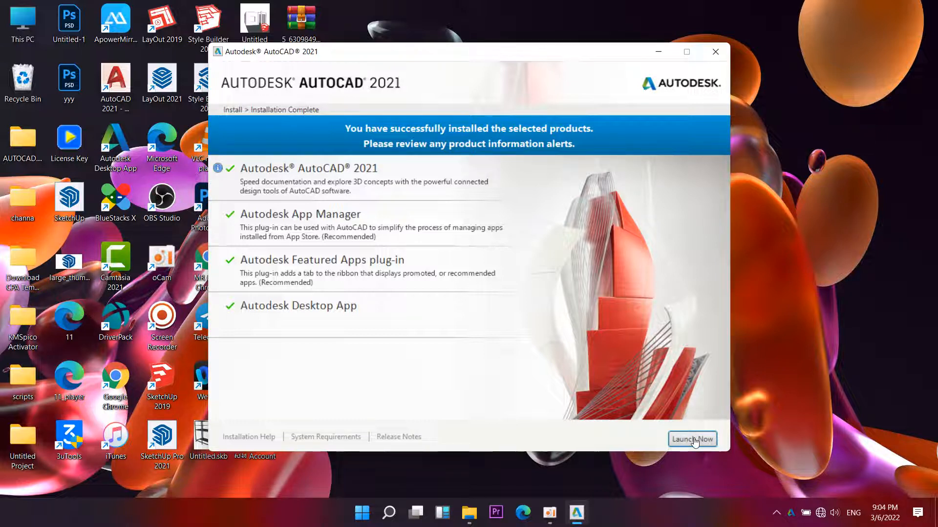
click(716, 52)
right_click(615, 157)
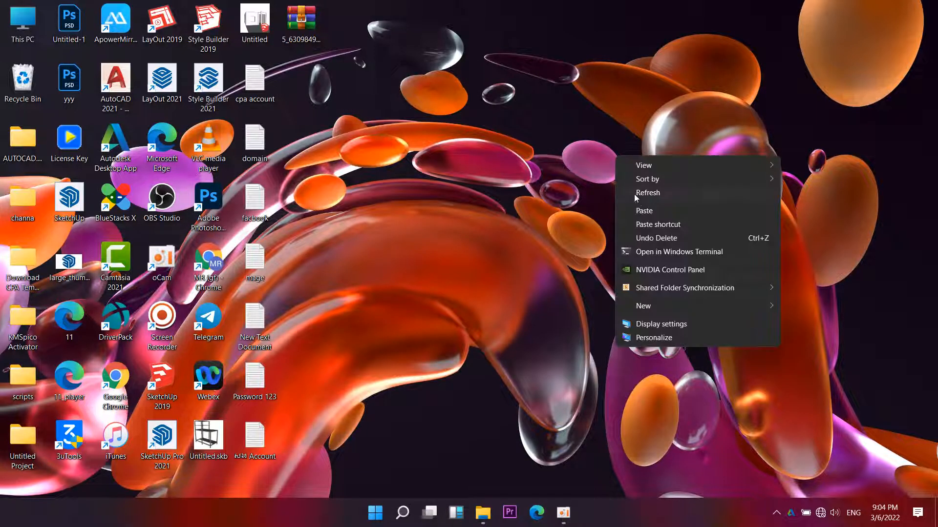
Copy the acad application from the Fix folder inside AUTOCAD.2021.win64 and minimize the folder window
click(644, 193)
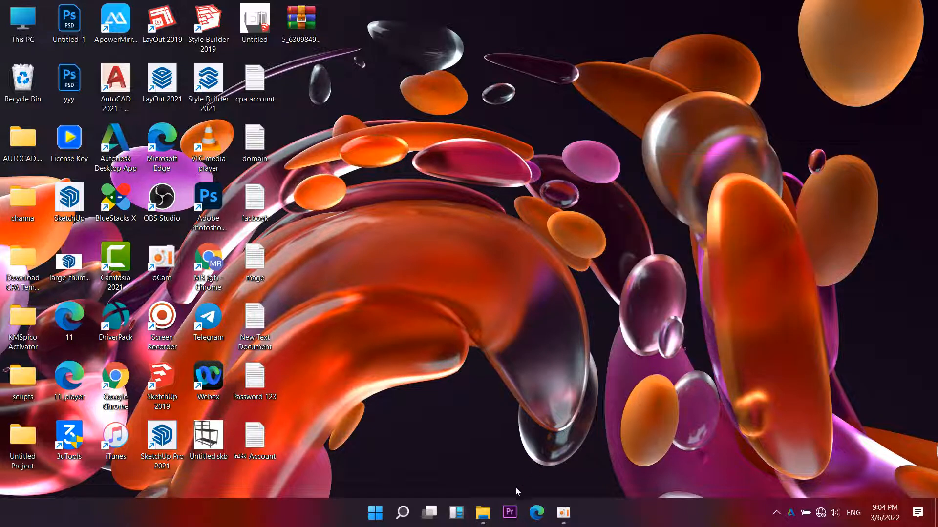
mouse_move(484, 515)
click(530, 478)
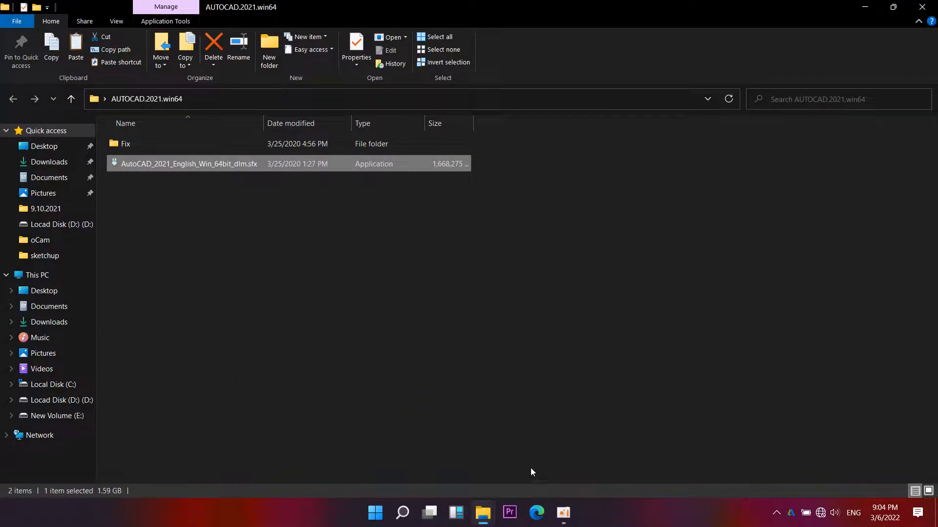
double_click(144, 140)
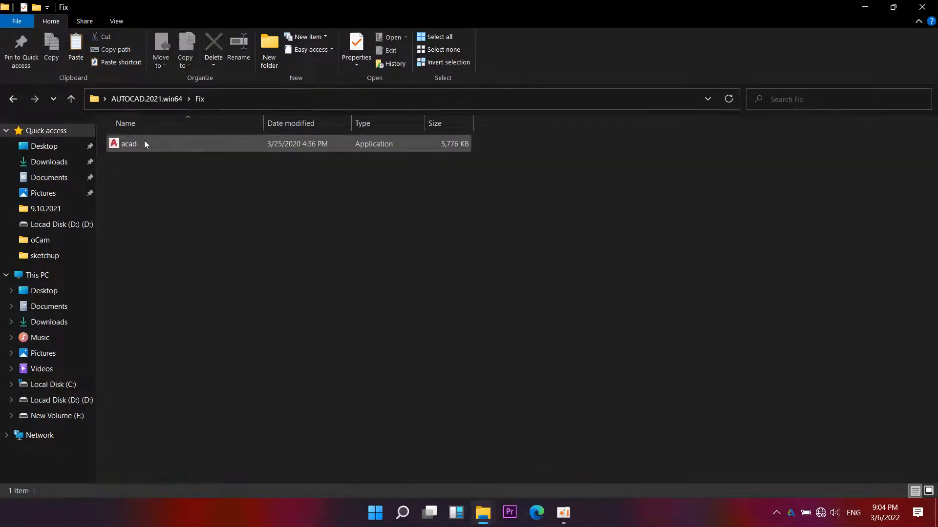
right_click(168, 149)
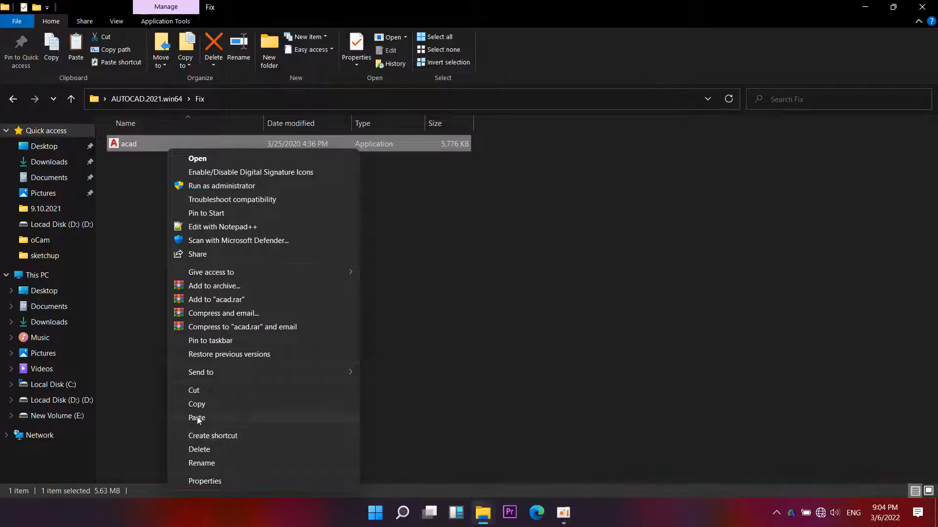
click(199, 409)
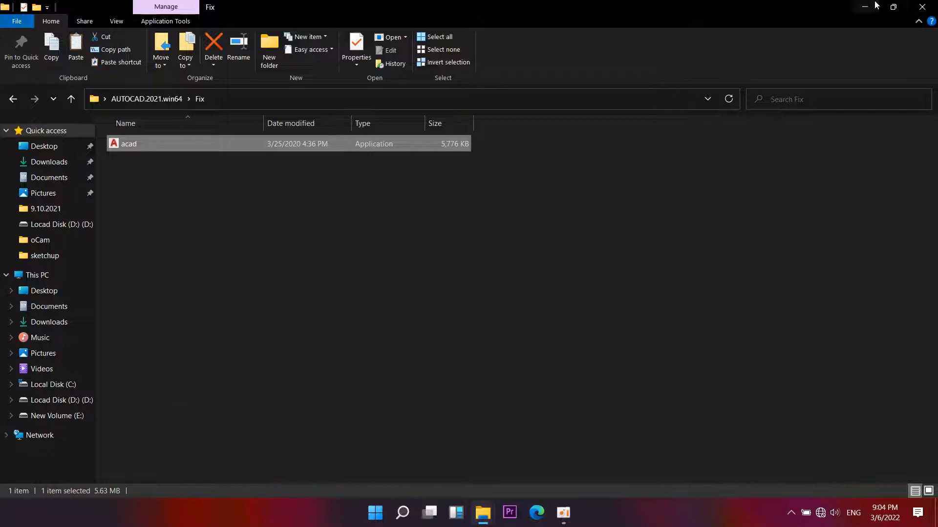
click(864, 7)
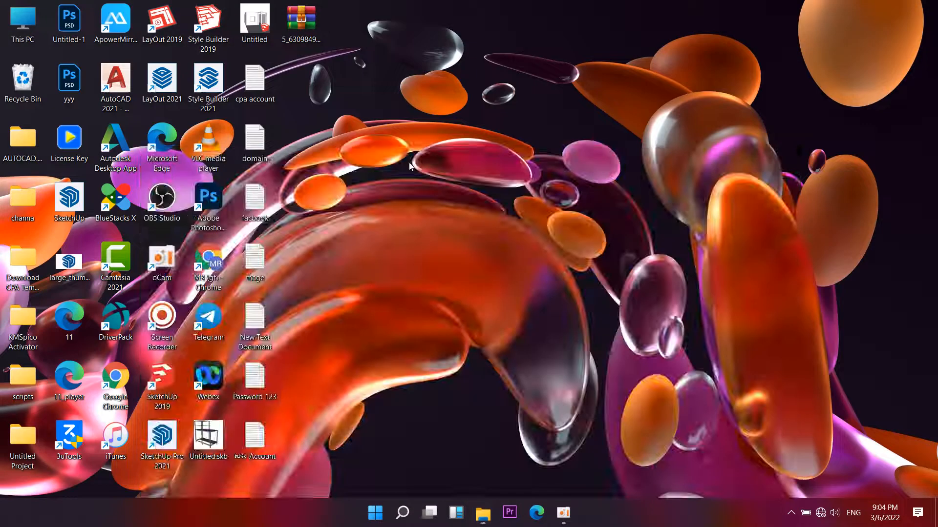
Replace acad.exe in the AutoCAD 2021 shortcut's file location with the copied file, granting administrator permission, and close the folder window
right_click(352, 106)
click(365, 138)
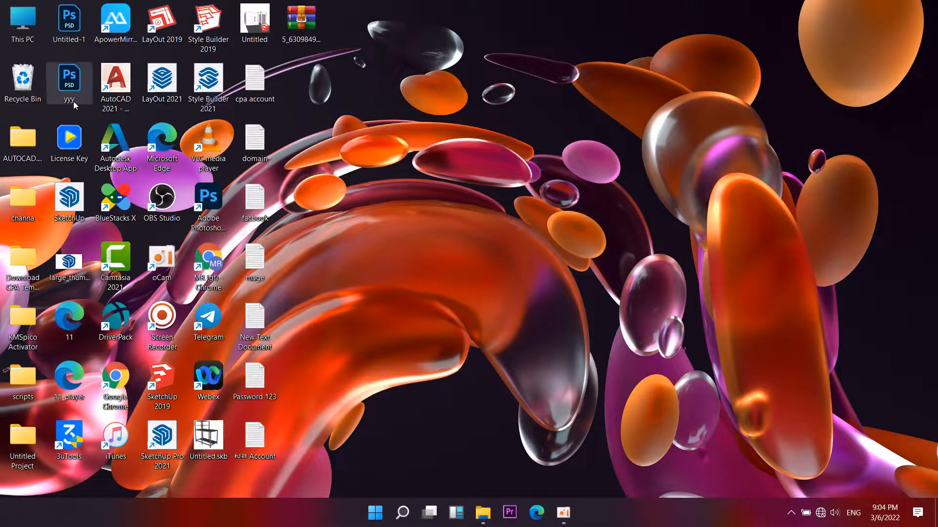
right_click(117, 90)
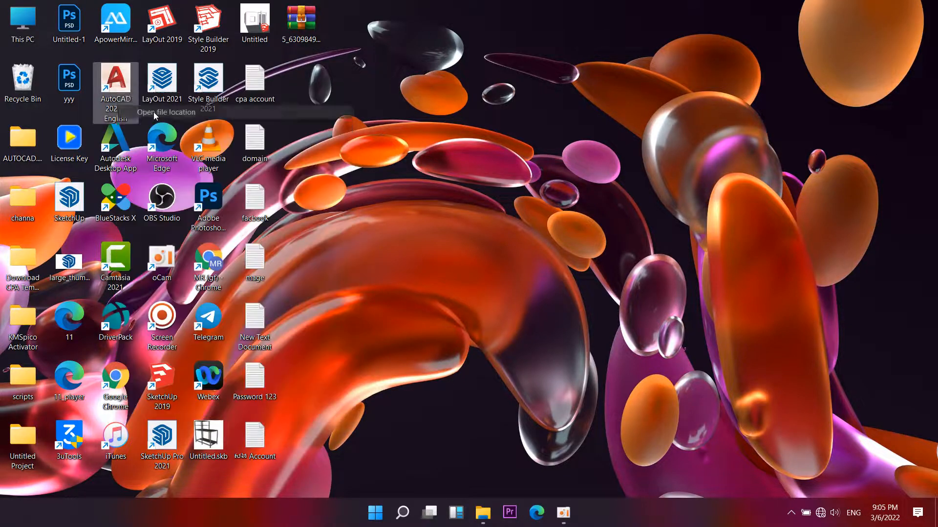
click(153, 112)
right_click(623, 190)
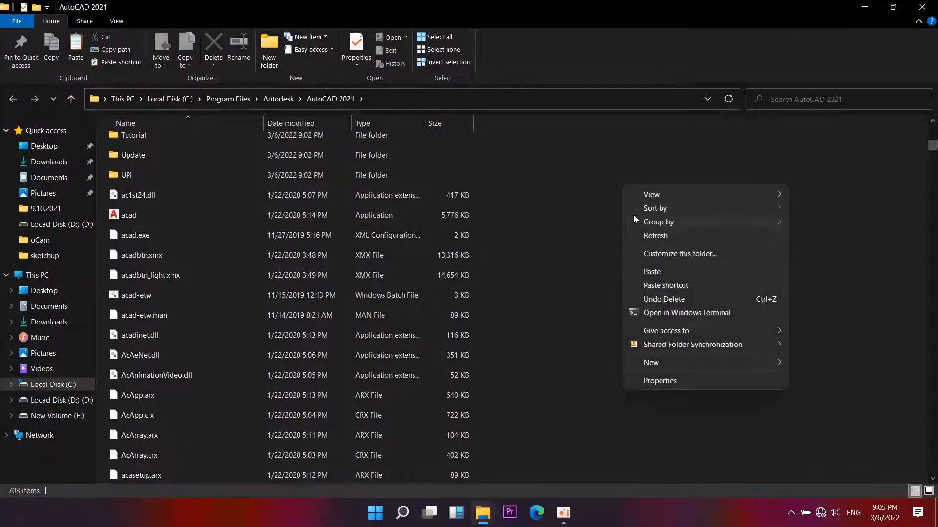
click(654, 272)
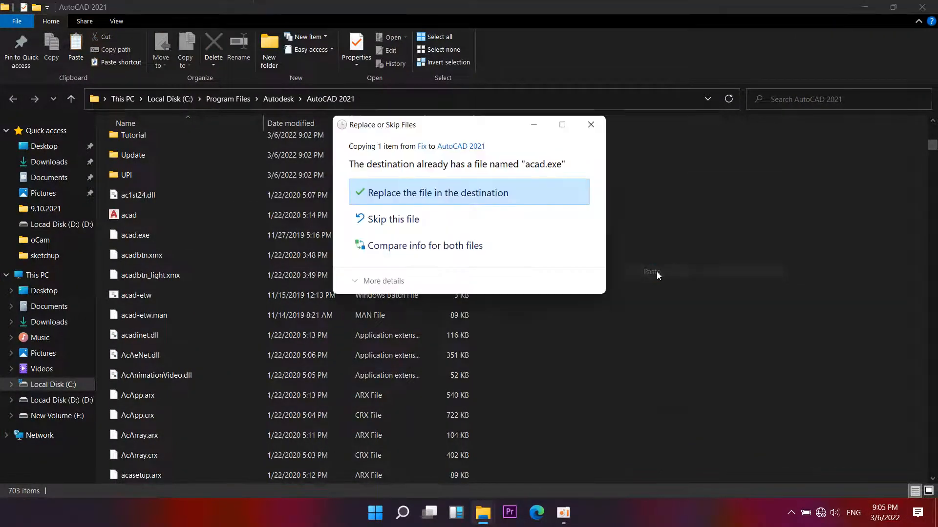
click(465, 181)
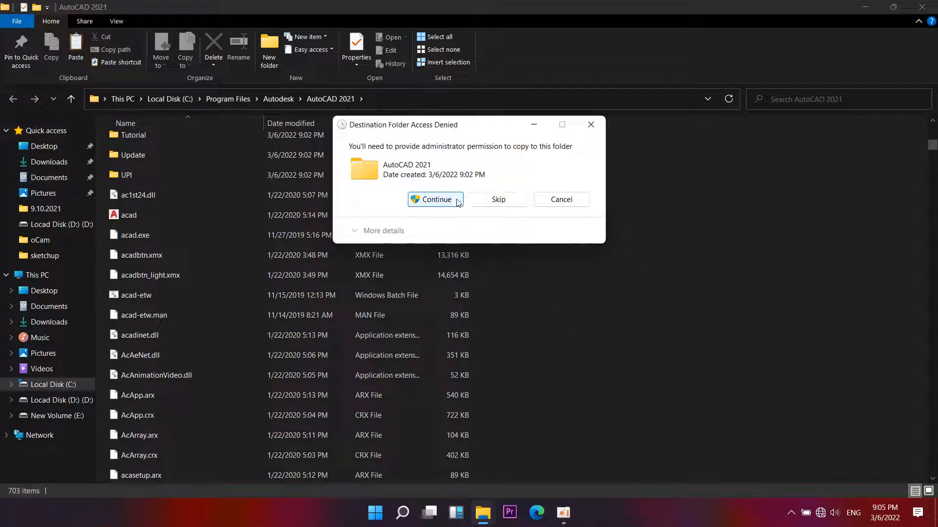
click(458, 201)
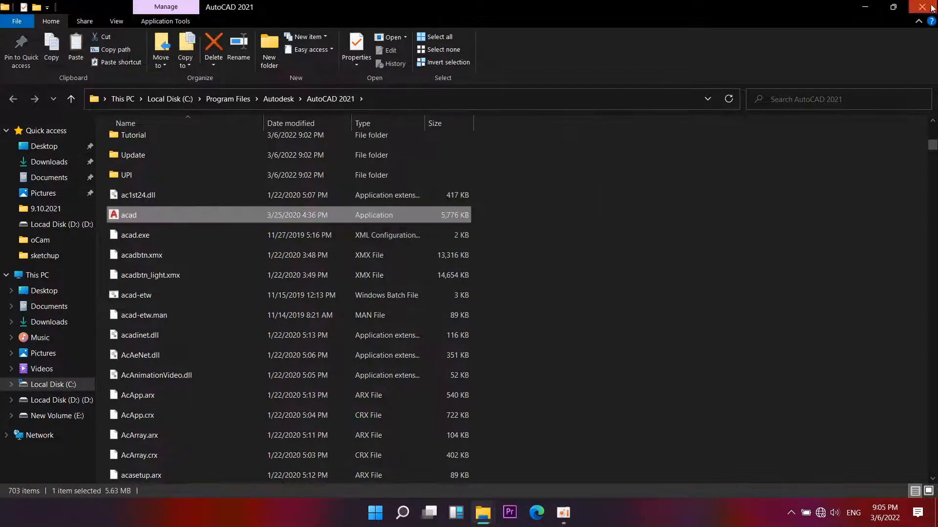
click(921, 7)
Refresh the desktop, launch AutoCAD 2021 from its desktop shortcut and acknowledge the data collection and use notice
right_click(638, 119)
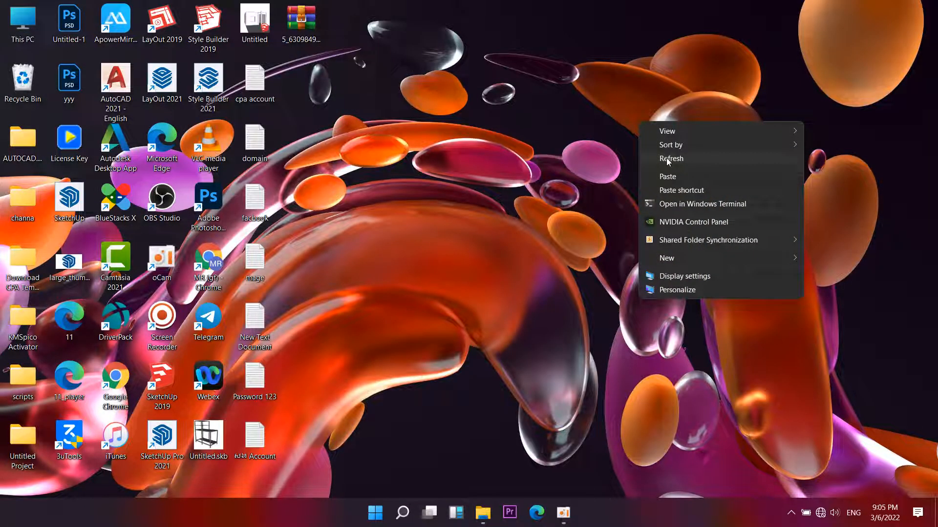
click(667, 161)
right_click(669, 163)
click(696, 196)
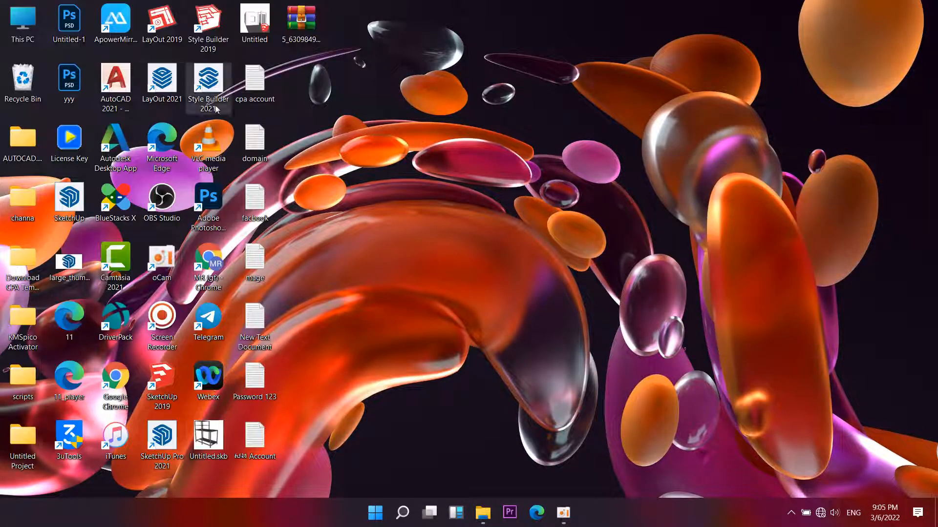
double_click(126, 84)
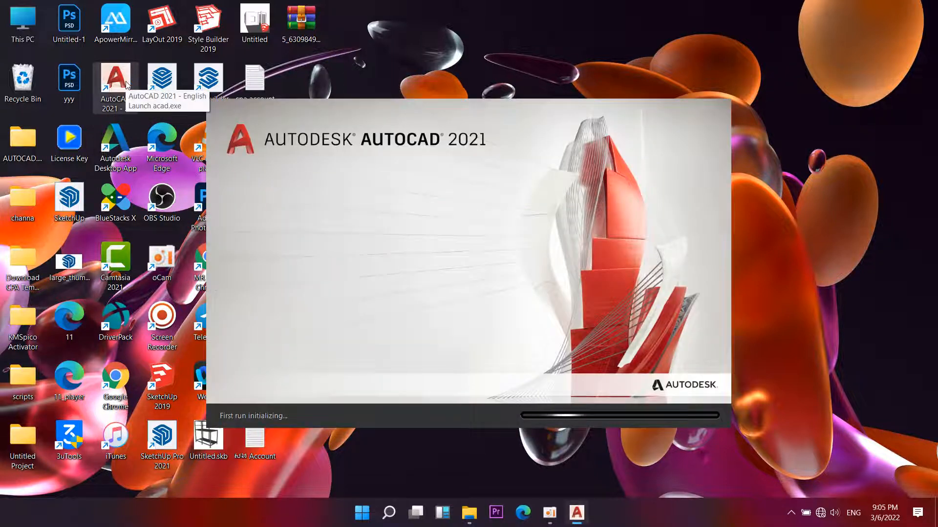
right_click(470, 6)
click(503, 46)
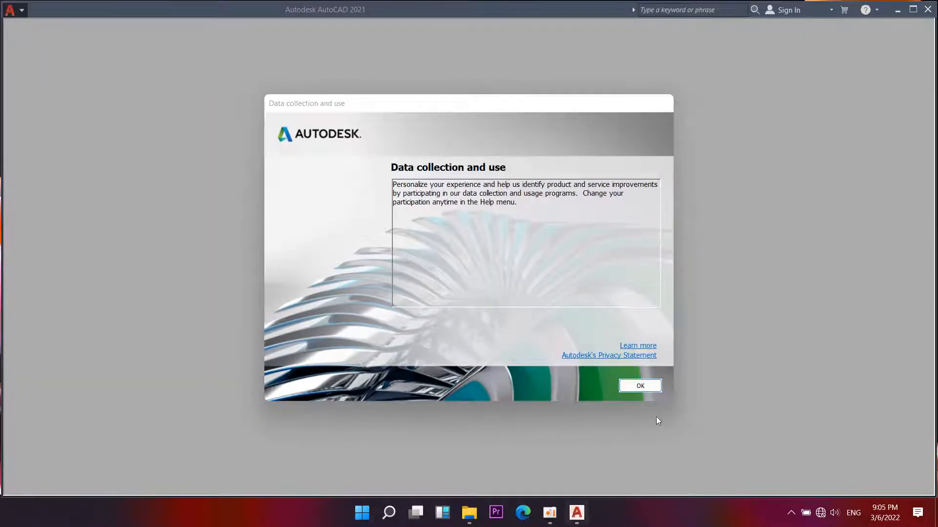
click(640, 386)
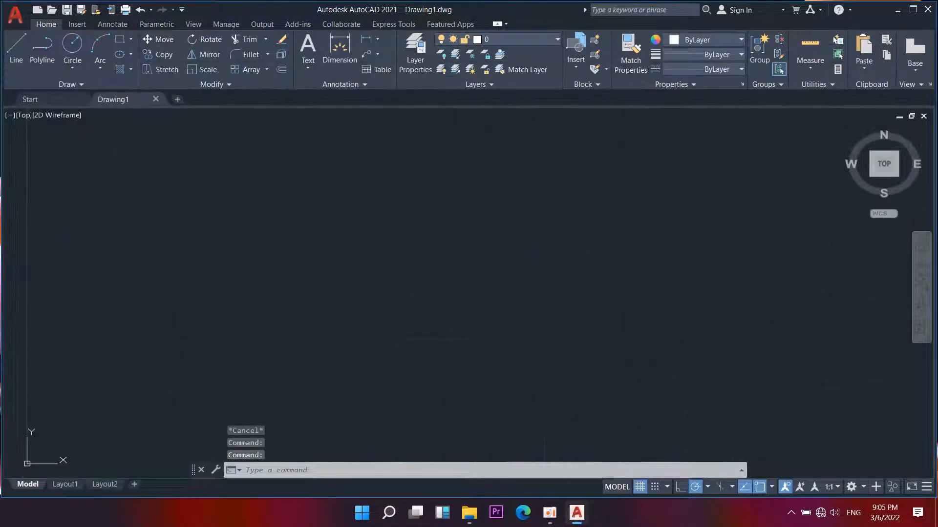
middle_drag(460, 261, 539, 256)
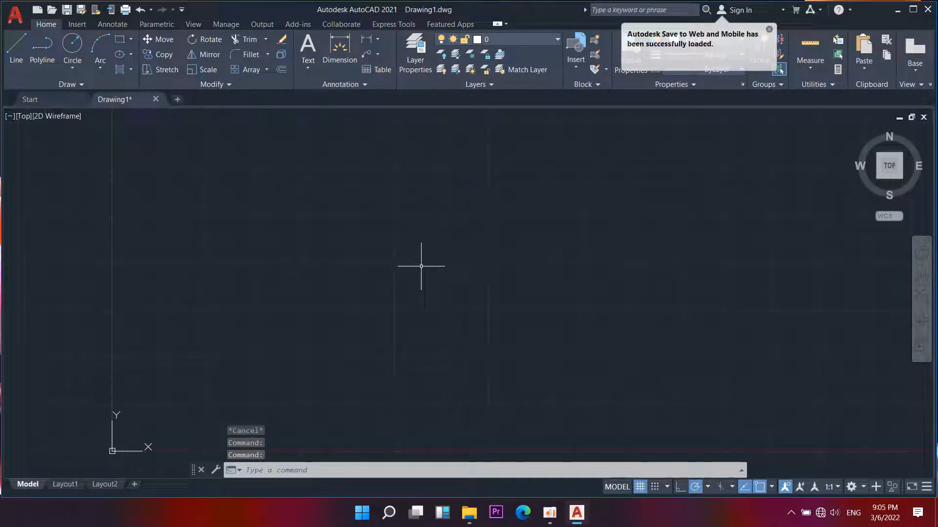
scroll(421, 266, up, 3)
scroll(481, 286, down, 3)
click(389, 291)
click(488, 262)
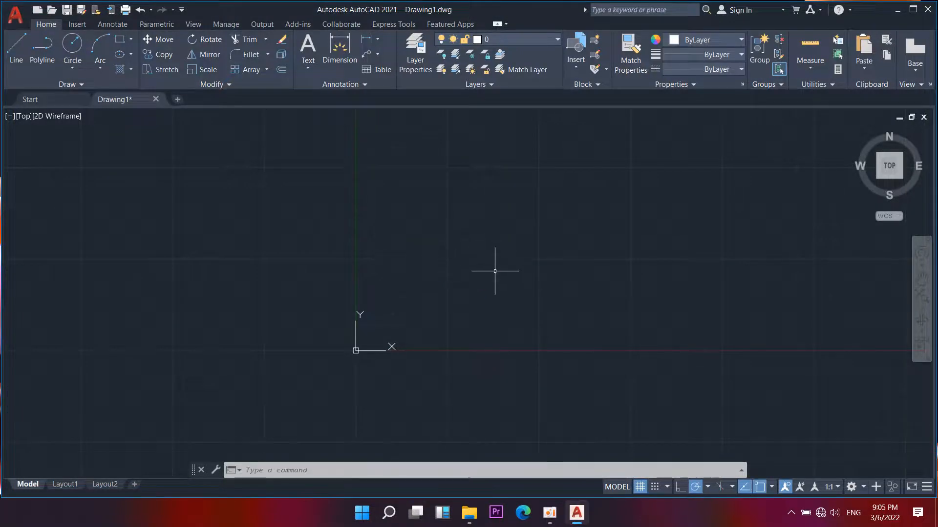
mouse_move(565, 233)
middle_down()
mouse_move(507, 266)
mouse_move(393, 273)
middle_up()
middle_drag(507, 238, 387, 262)
right_click(466, 233)
click(394, 269)
middle_drag(326, 253, 358, 232)
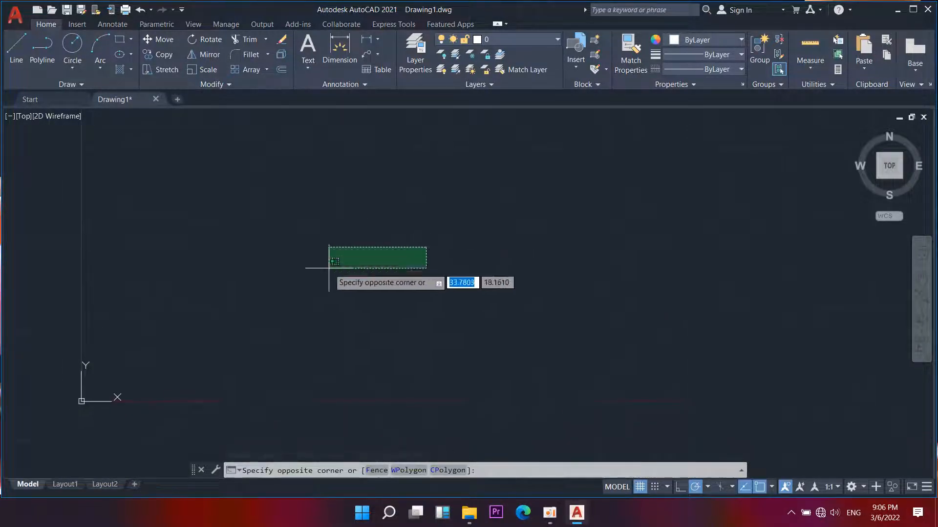
click(329, 268)
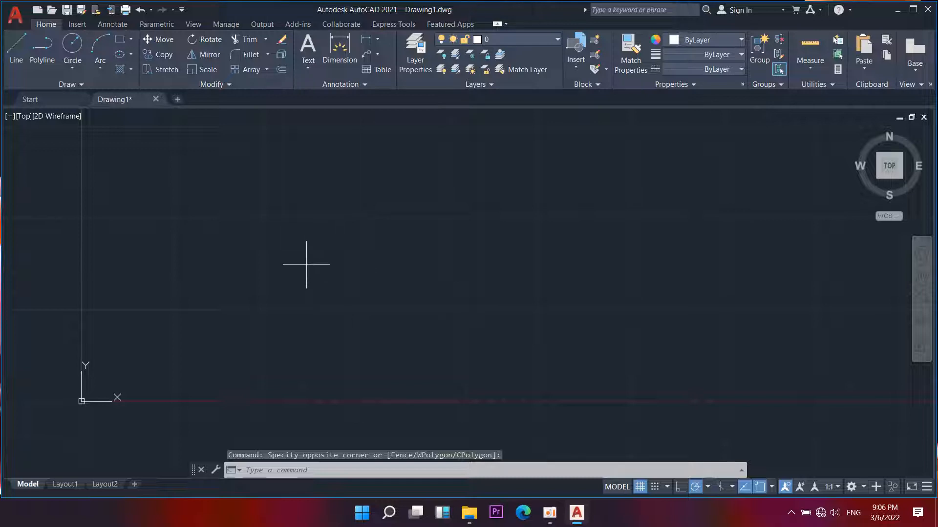
mouse_move(304, 230)
middle_down()
mouse_move(314, 209)
mouse_move(217, 281)
middle_up()
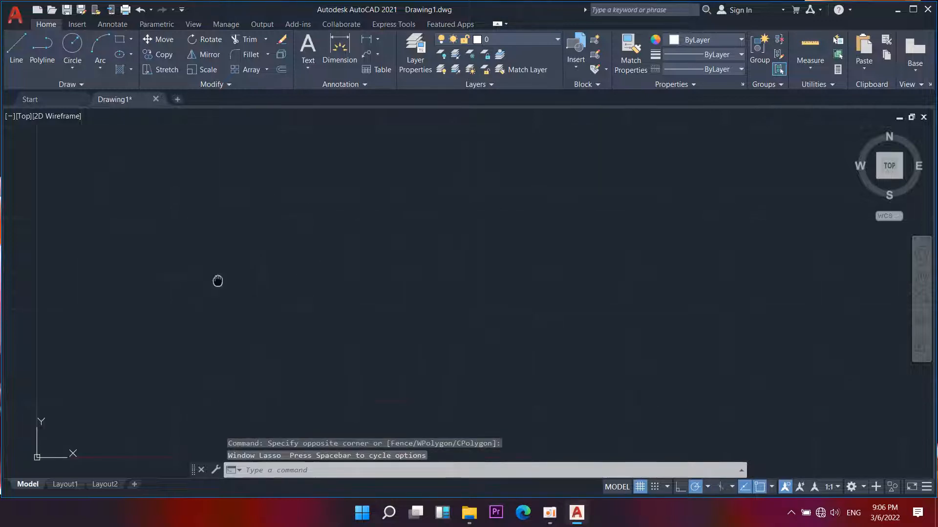
scroll(227, 251, down, 3)
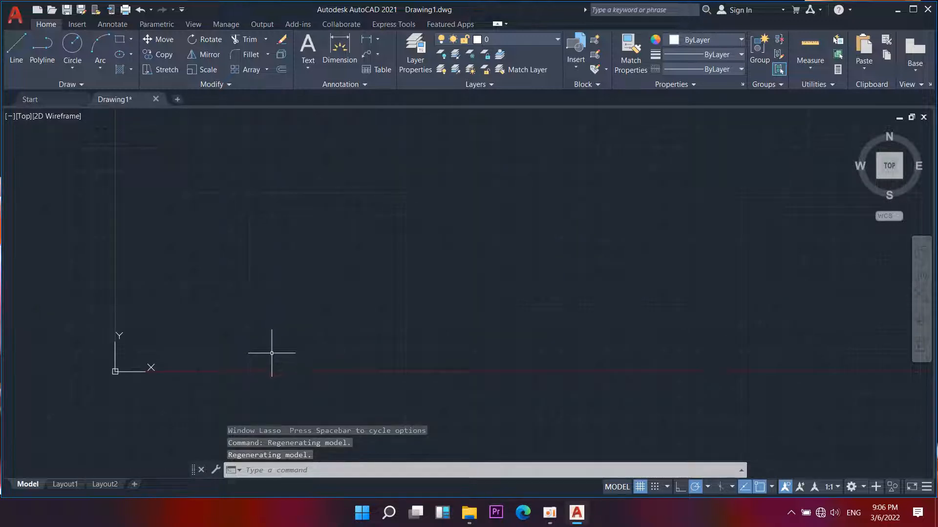
Draw a closed, irregular seven-sided outline beside the origin with the Line command, ending at its starting point
text(l)
key(Return)
click(234, 228)
click(360, 287)
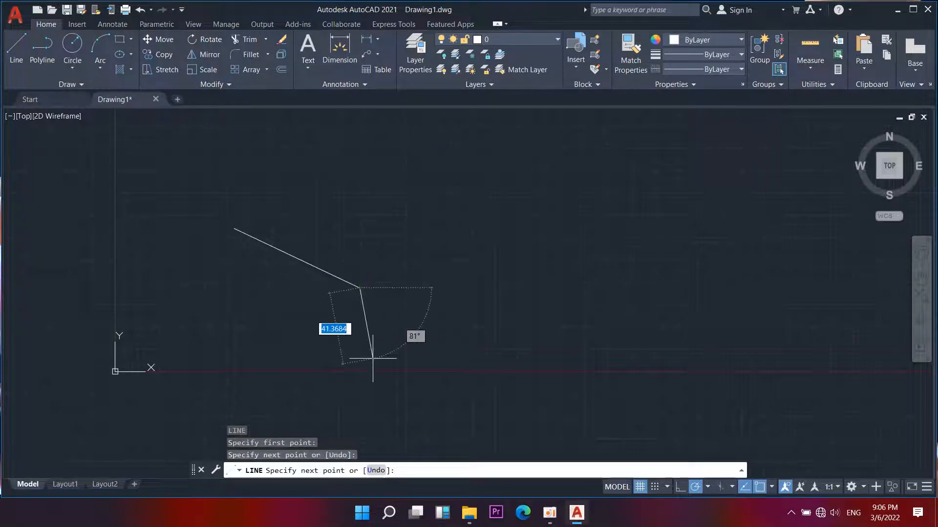
click(519, 195)
click(559, 353)
click(426, 408)
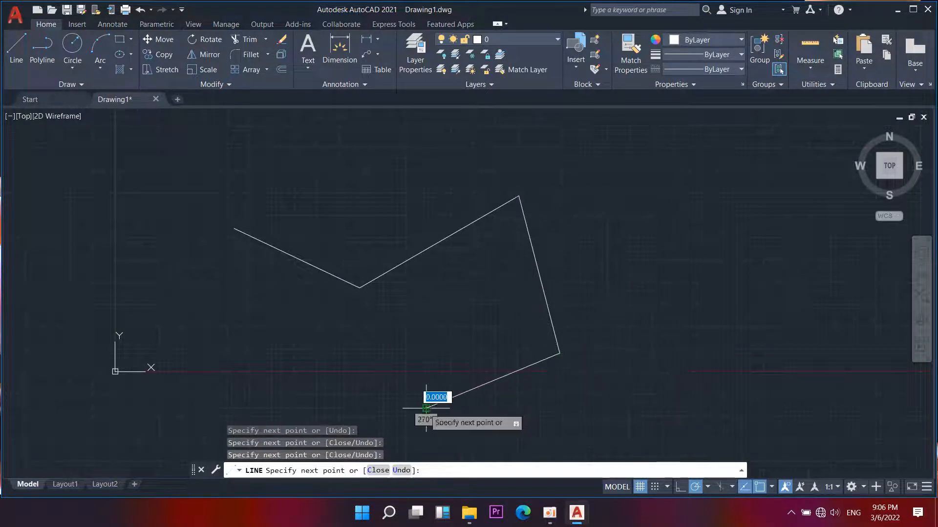
click(138, 335)
click(163, 263)
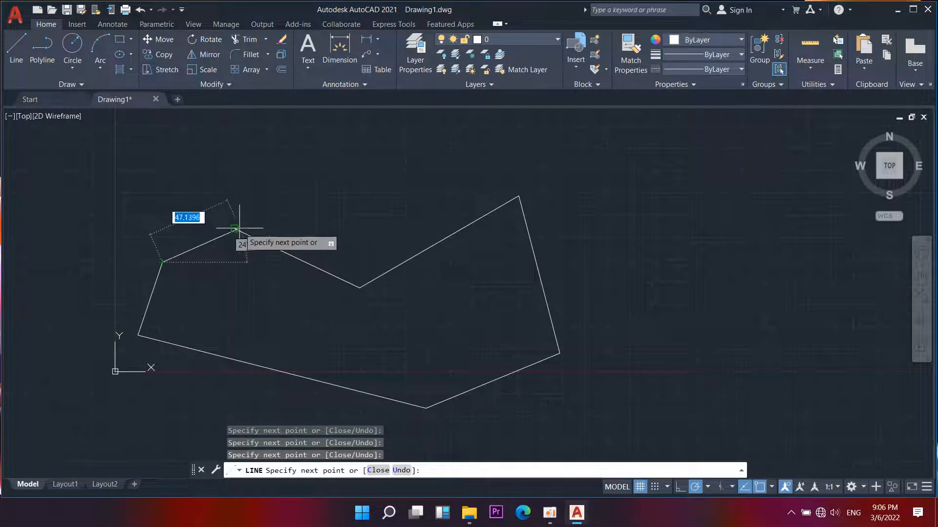
click(234, 229)
key(Return)
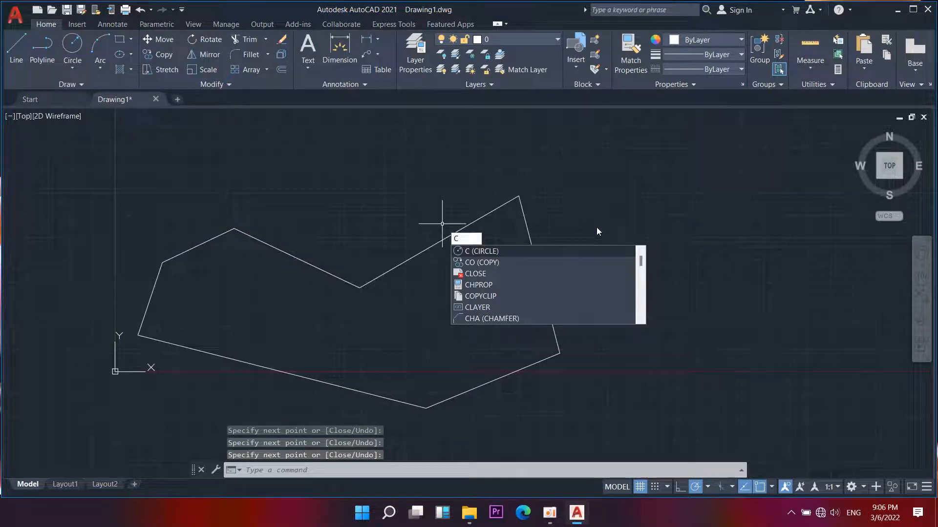
Draw a large circle centred beyond the outline's upper peak, on the side away from the origin, overlapping part of the outline
key(Return)
click(604, 192)
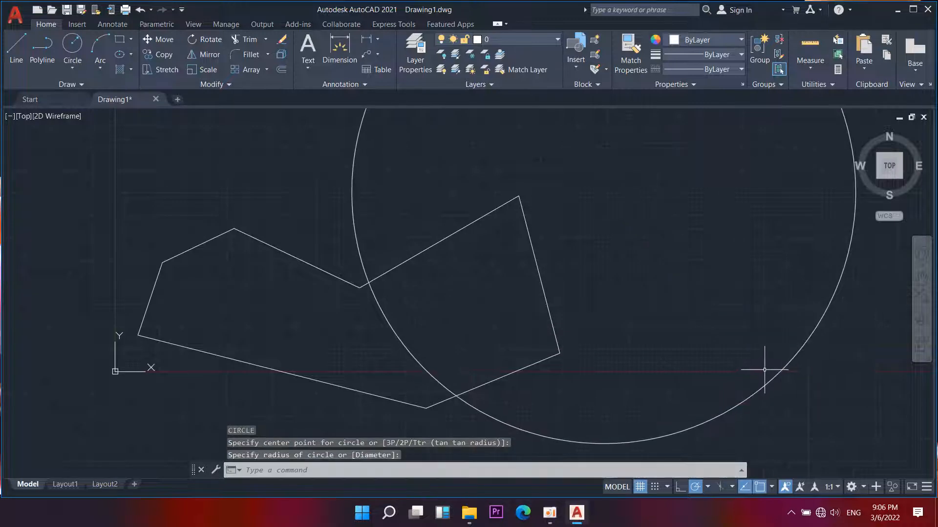
click(764, 370)
key(Return)
scroll(620, 310, down, 5)
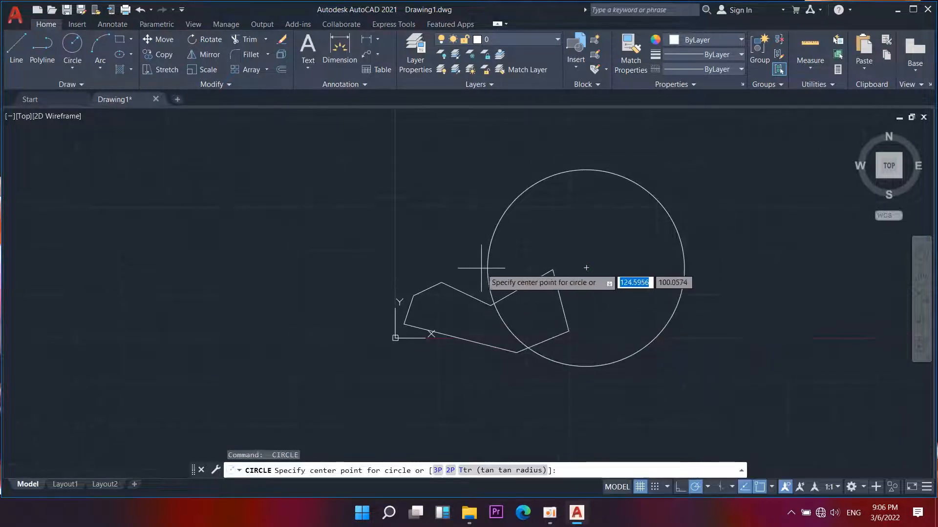
middle_drag(483, 267, 478, 271)
key(Return)
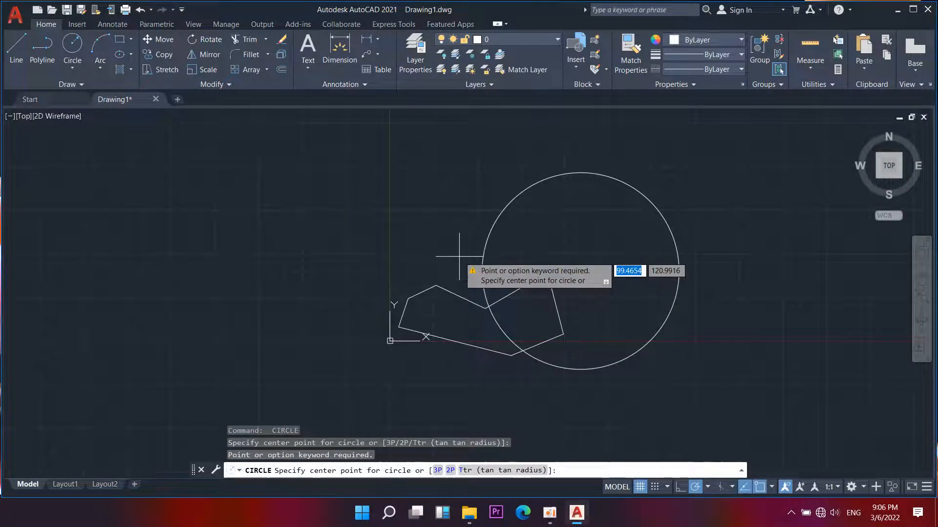
key(Return)
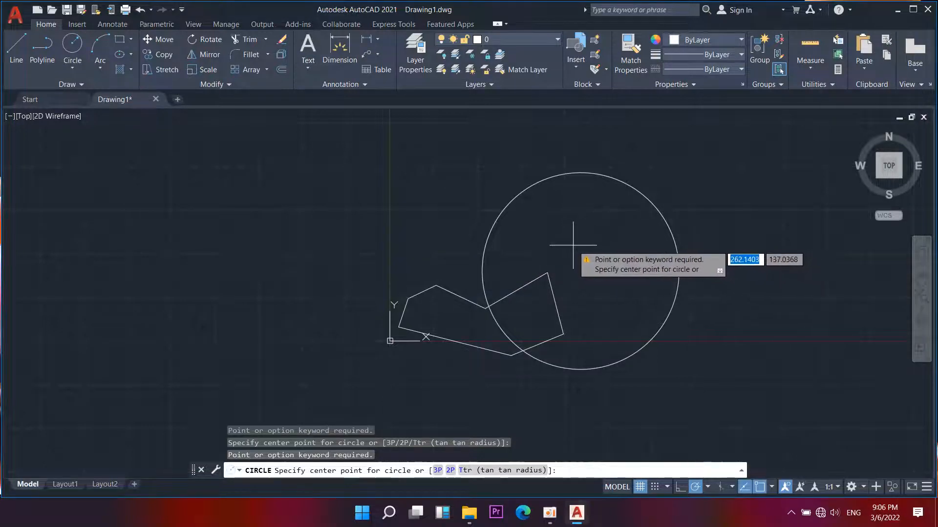
key(Escape)
middle_drag(622, 230, 444, 281)
middle_drag(462, 218, 372, 170)
mouse_move(466, 278)
middle_down()
mouse_move(446, 268)
mouse_move(308, 293)
mouse_move(344, 373)
middle_up()
scroll(446, 267, down, 5)
scroll(293, 314, up, 5)
scroll(377, 329, down, 5)
middle_drag(376, 328, 359, 353)
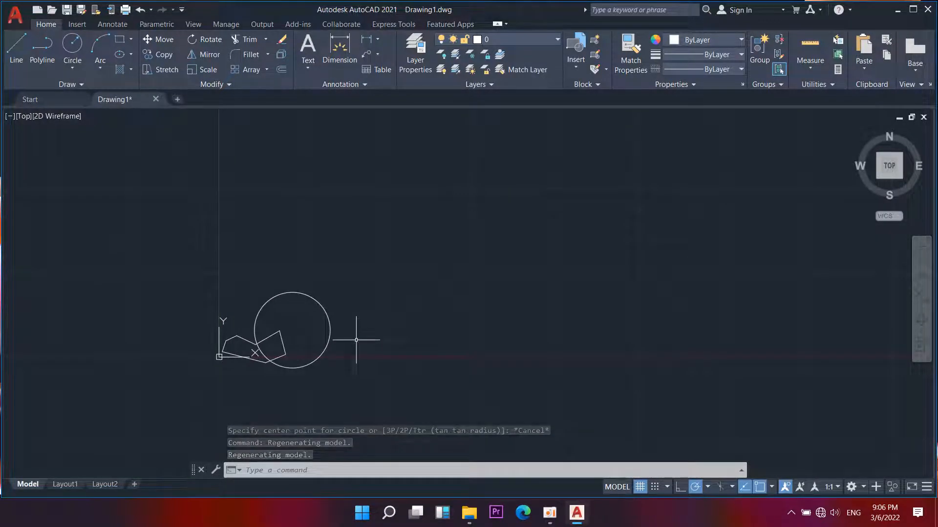
text(T)
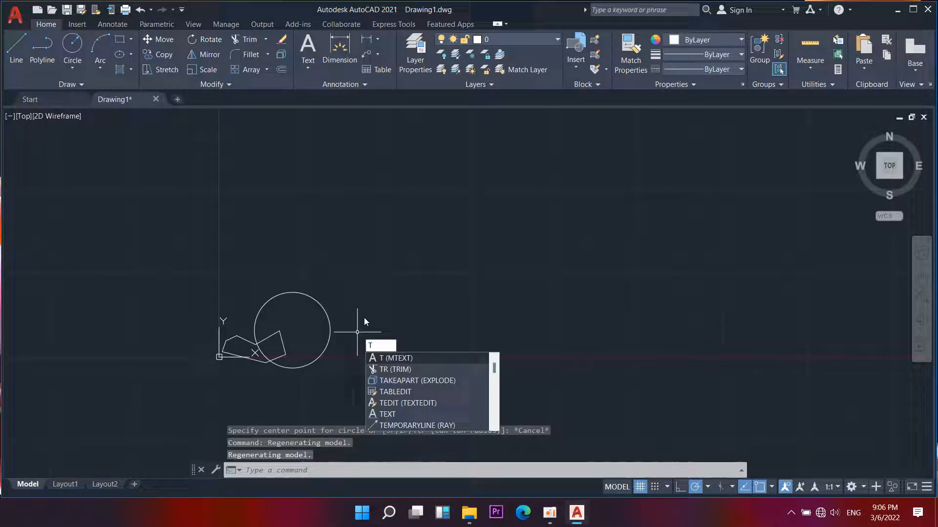
key(Return)
scroll(315, 313, up, 3)
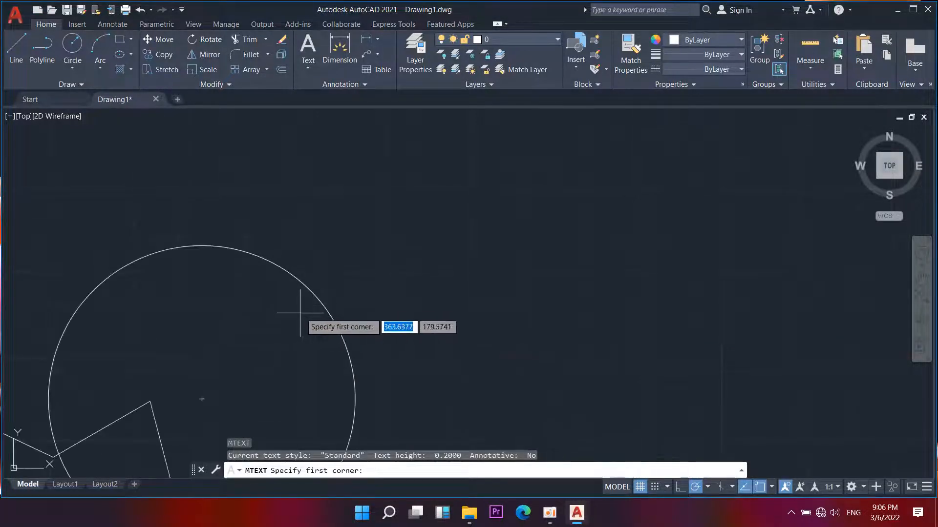
text(b)
key(Escape)
key(Escape)
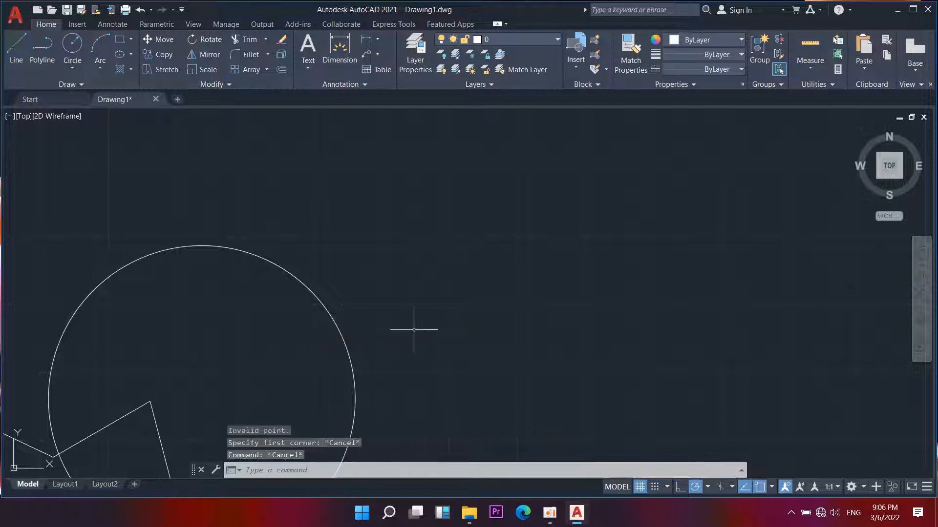
Draw a steeply descending construction line through the empty area beside the large circle, on the side away from the origin
text(xl)
key(Return)
click(411, 229)
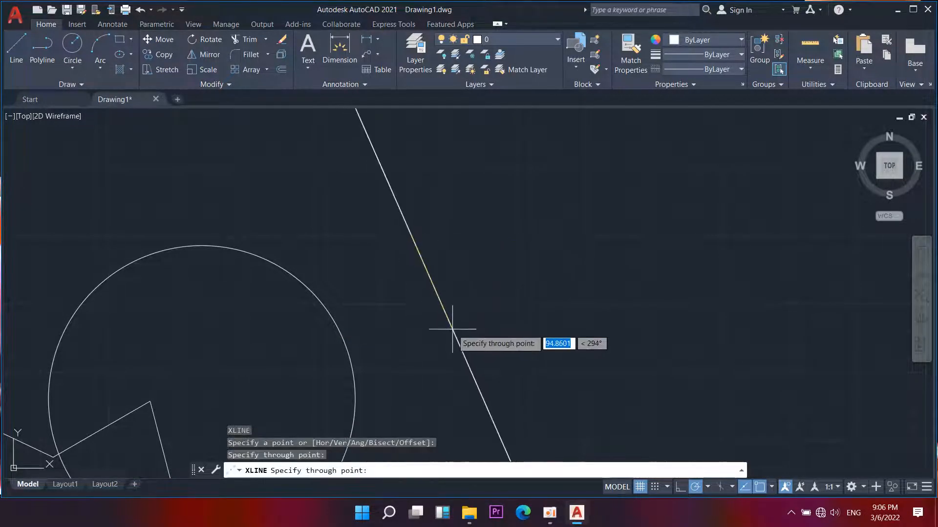
click(447, 324)
key(Return)
Draw six construction lines at different angles, including a horizontal one, through a common point between the large circle and the first construction line
middle_drag(382, 306, 373, 322)
key(Return)
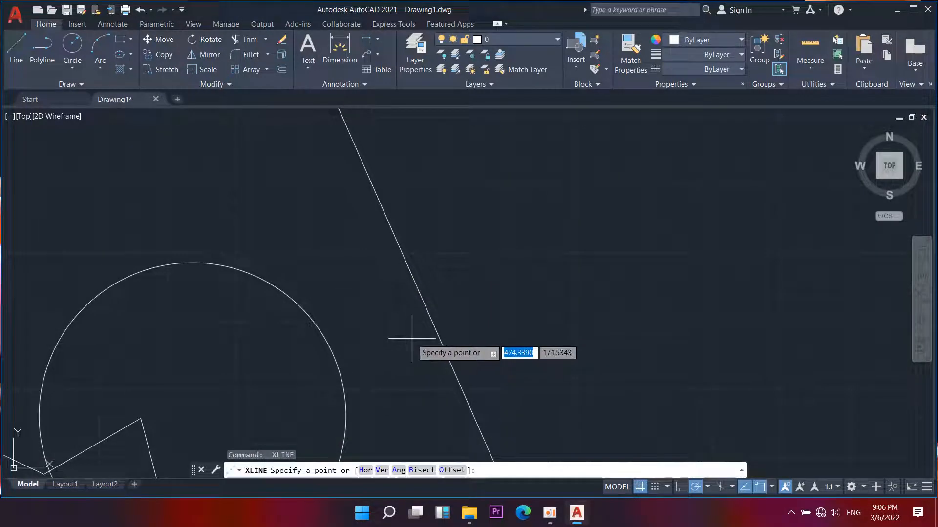
click(418, 337)
click(486, 317)
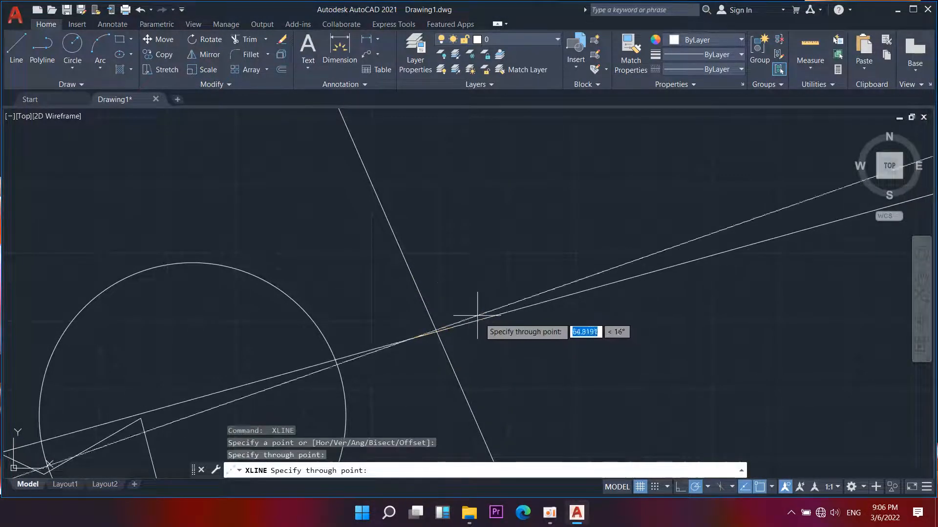
click(448, 253)
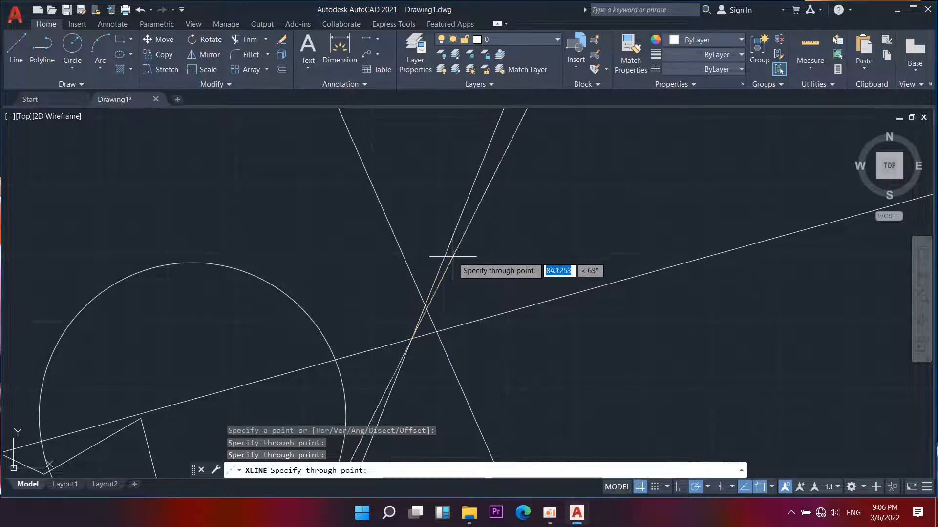
click(486, 384)
click(469, 271)
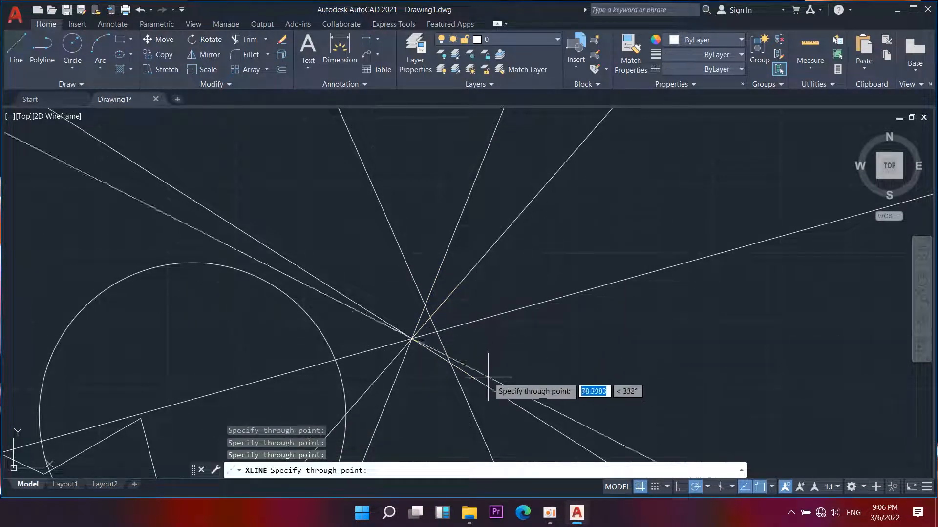
click(431, 391)
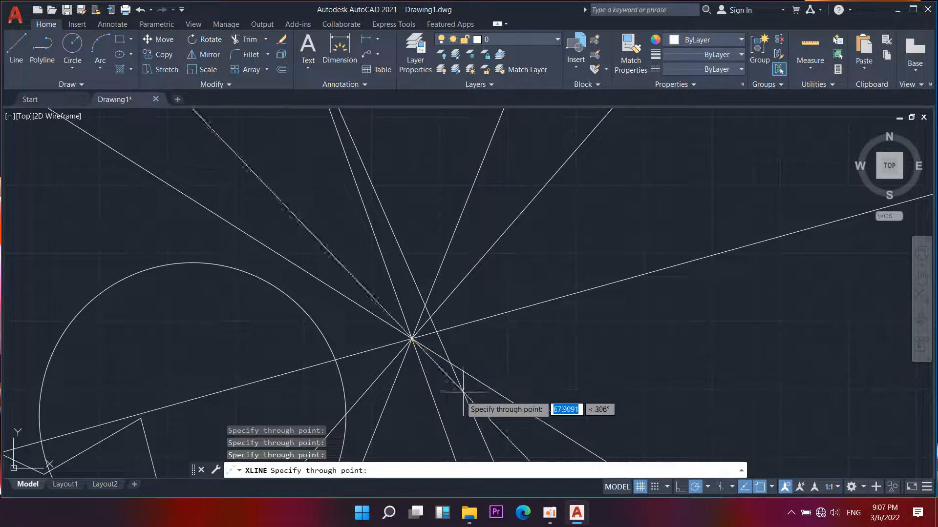
click(504, 339)
key(Return)
Draw a circle with a radius of about 133 units centred on the common intersection of the construction lines
middle_drag(512, 303, 444, 265)
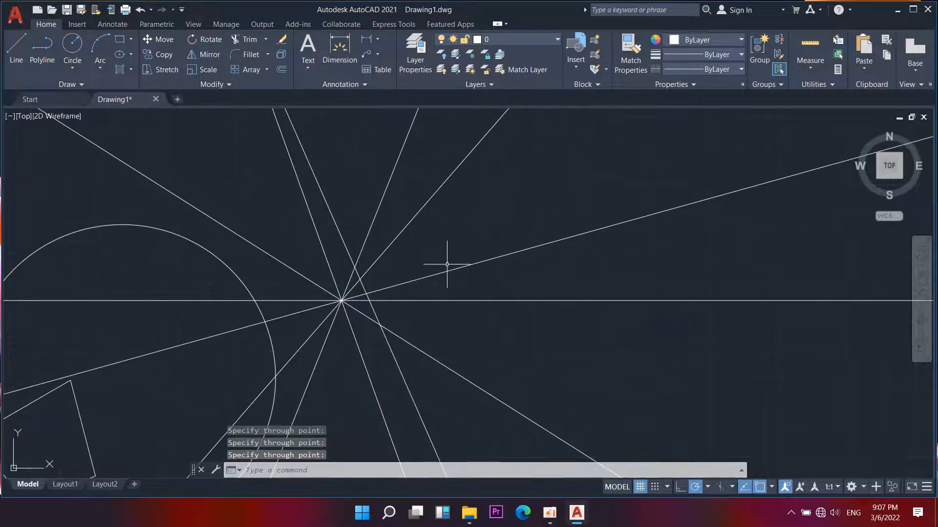
text(c)
key(Return)
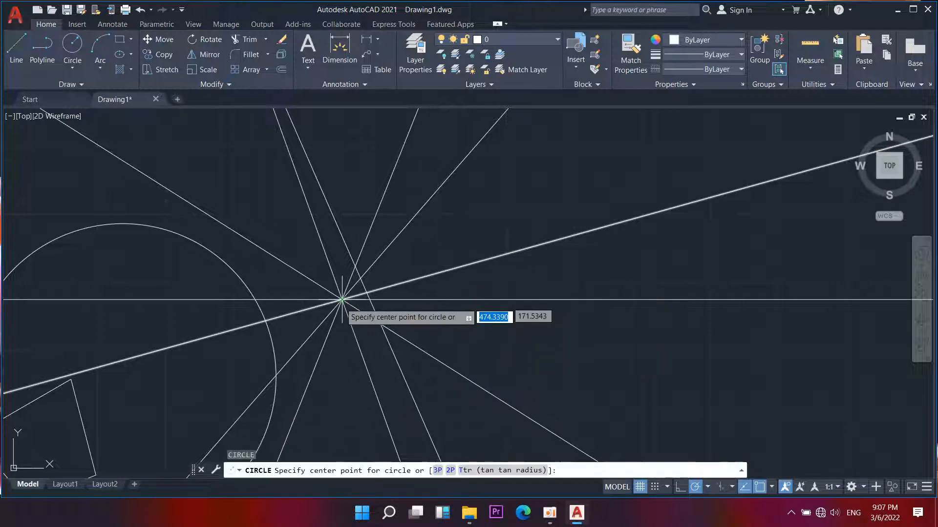
click(342, 298)
click(447, 393)
key(Return)
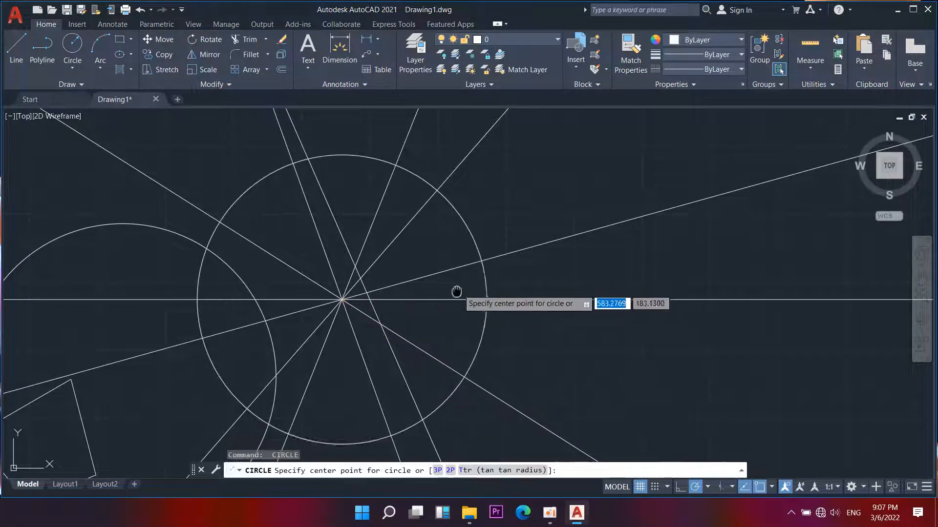
middle_drag(459, 286, 447, 303)
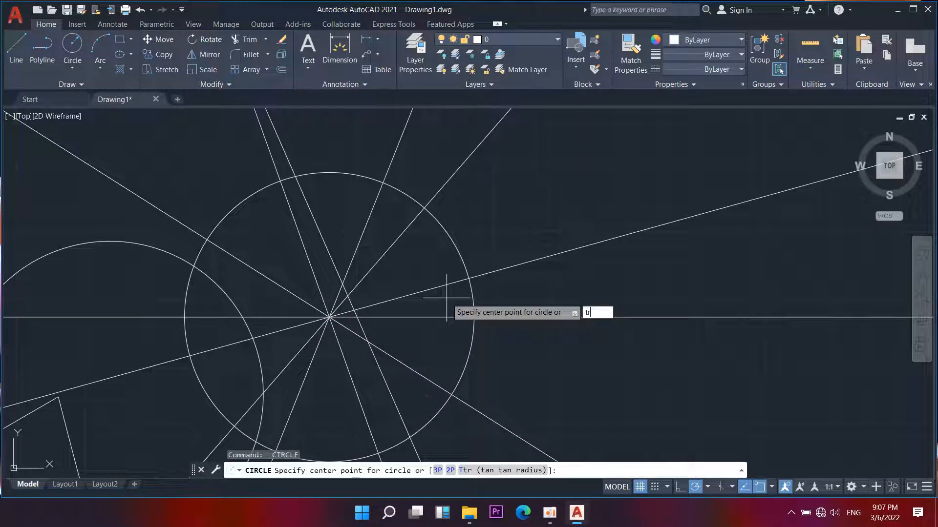
key(Return)
click(509, 231)
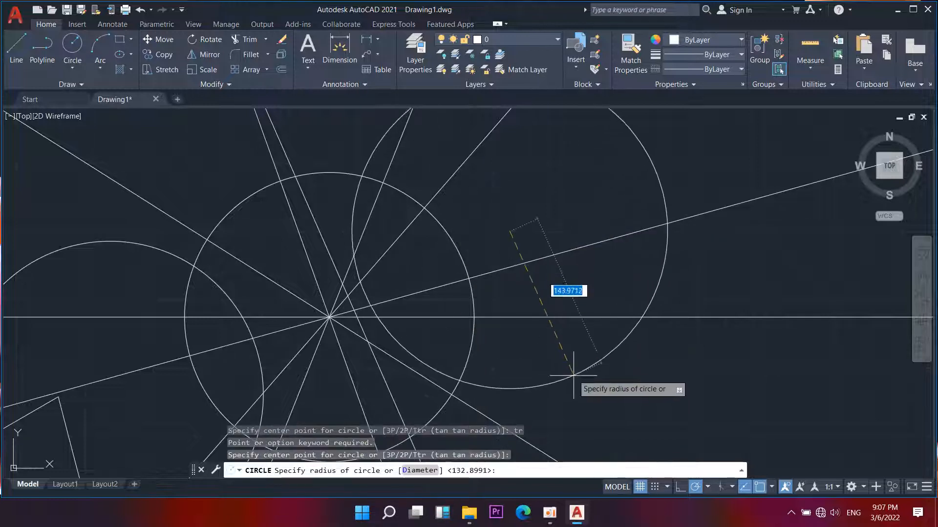
key(Escape)
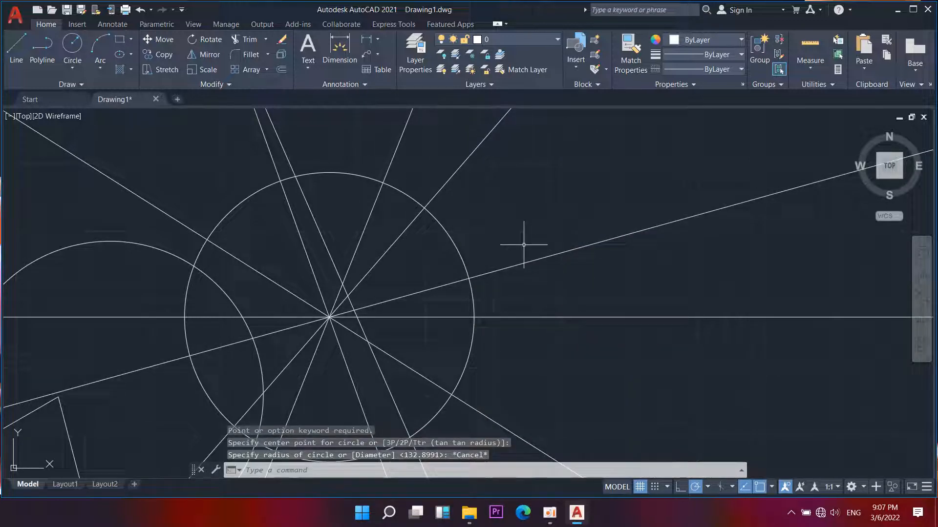
Trim the construction lines extending beyond the new circle on its far side and below it
text(tr)
key(Return)
drag(533, 236, 613, 416)
middle_drag(587, 426, 555, 206)
drag(555, 207, 448, 381)
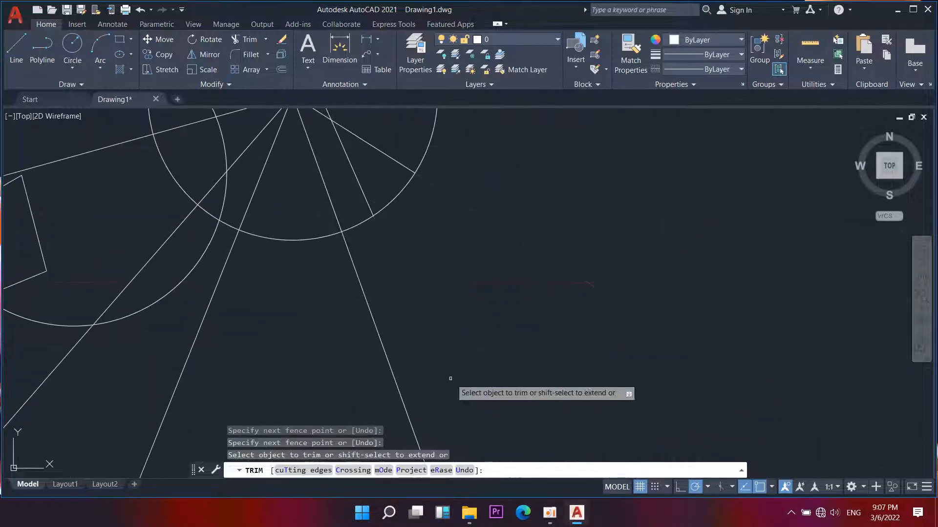
middle_drag(452, 377, 488, 247)
drag(490, 244, 154, 270)
middle_drag(154, 264, 245, 422)
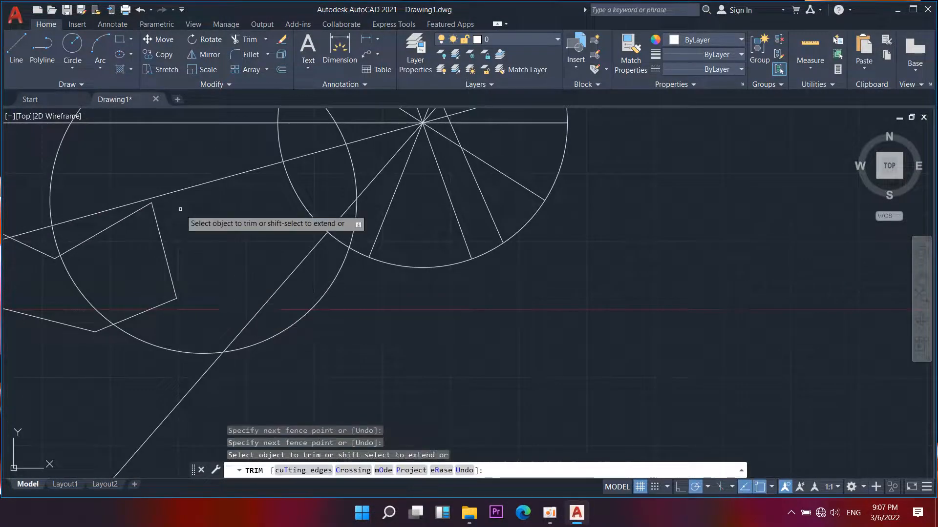
Trim the construction lines extending beyond the new circle on its origin side and above it
middle_drag(186, 167, 274, 328)
click(250, 216)
mouse_move(295, 337)
mouse_down()
mouse_move(233, 224)
mouse_move(333, 384)
mouse_up()
drag(307, 113, 268, 240)
middle_drag(457, 127, 323, 243)
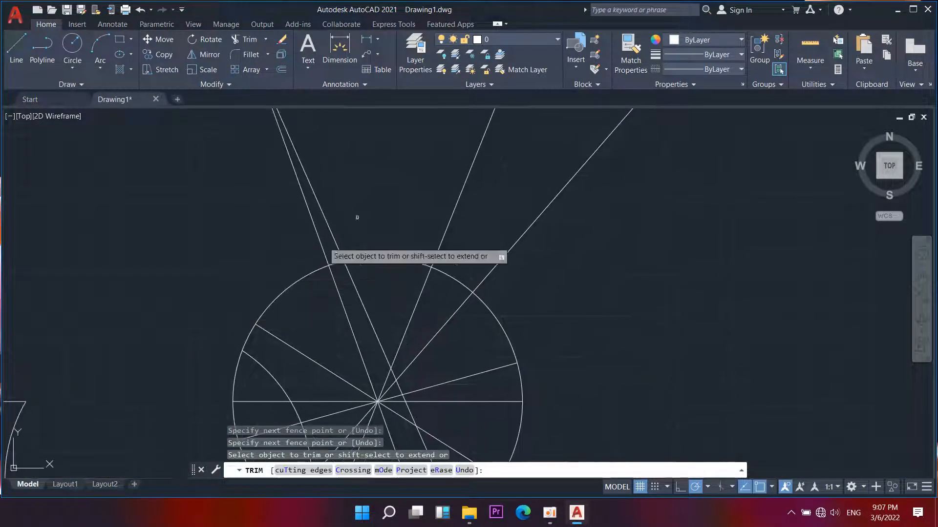
click(476, 156)
mouse_move(263, 237)
mouse_down()
mouse_move(286, 220)
mouse_move(342, 210)
mouse_up()
drag(483, 193, 587, 301)
Trim away sections of the seven-sided outline, the first large circle and the lines near the origin
middle_drag(425, 420, 275, 94)
middle_drag(87, 271, 277, 262)
scroll(277, 262, down, 2)
mouse_move(258, 216)
mouse_down()
mouse_move(289, 283)
mouse_move(321, 312)
mouse_up()
drag(259, 277, 163, 309)
drag(109, 226, 183, 328)
mouse_move(144, 186)
mouse_down()
mouse_move(235, 304)
mouse_move(162, 169)
mouse_up()
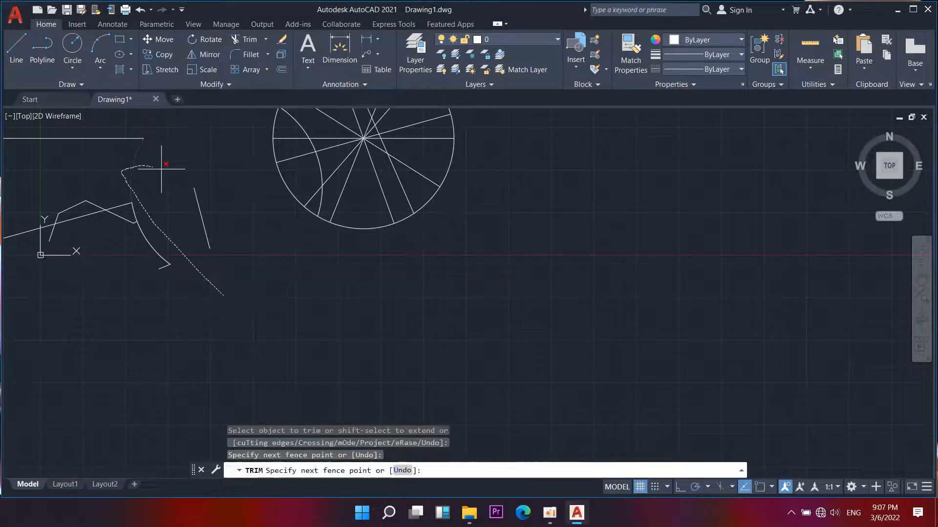
drag(212, 216, 207, 195)
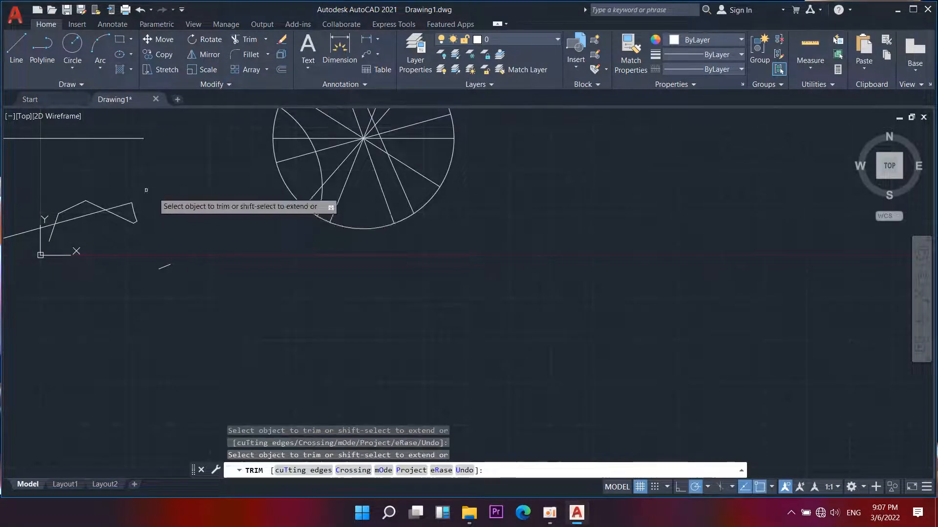
scroll(129, 204, down, 3)
drag(114, 152, 131, 278)
mouse_move(139, 224)
mouse_down()
mouse_move(104, 215)
mouse_move(101, 236)
mouse_move(88, 218)
mouse_up()
Trim the upper part of the off-centre line inside the spoked circle and finish trimming
scroll(235, 182, up, 4)
middle_drag(187, 133, 261, 312)
drag(233, 253, 216, 260)
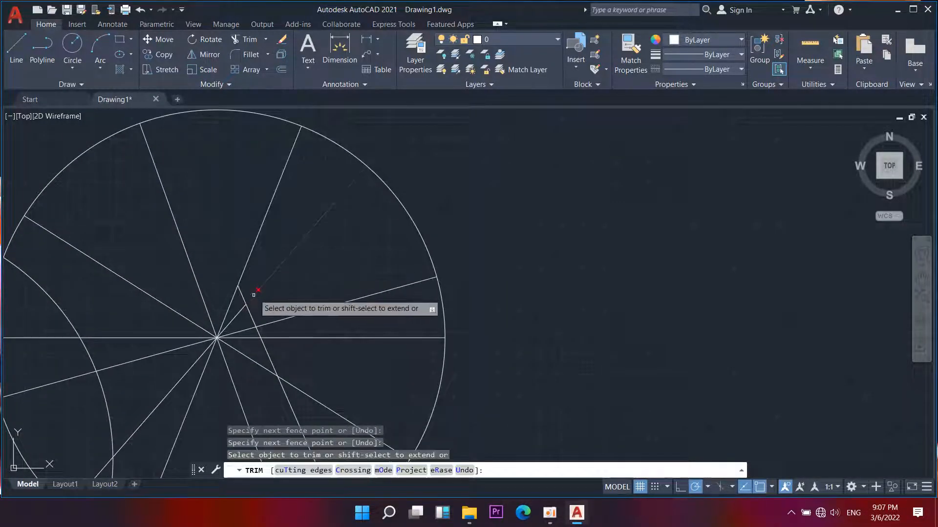
click(243, 300)
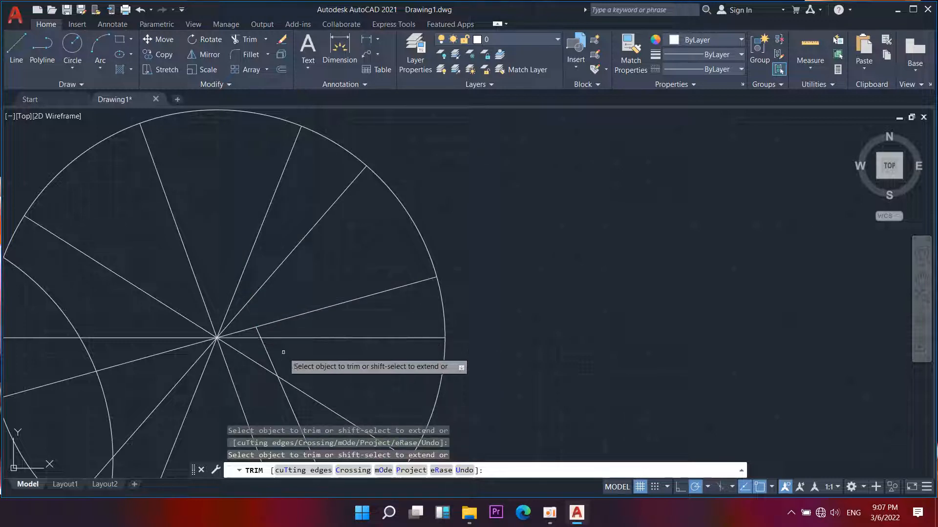
key(Return)
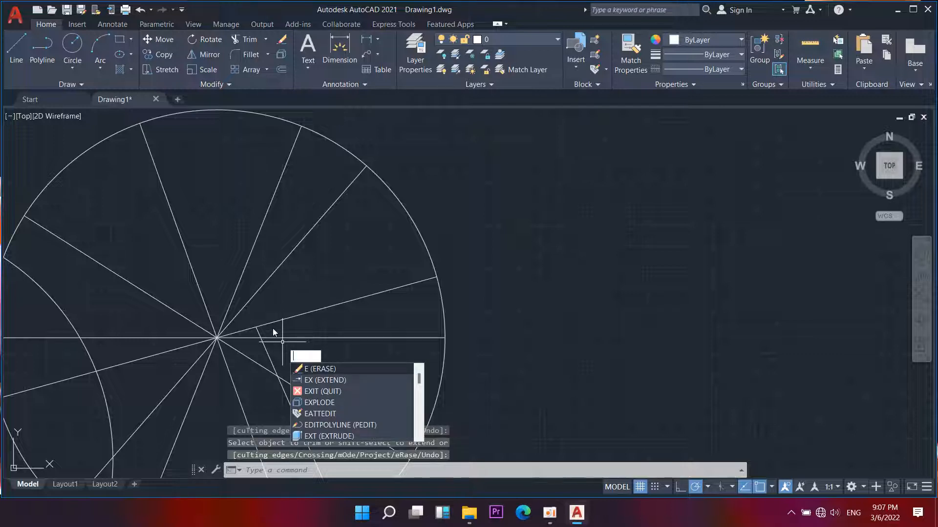
Erase the off-centre line remnant, the leftover arc and the two spokes sloping up to the right at about 16° and 70° inside the circle
key(BackSpace)
text(de)
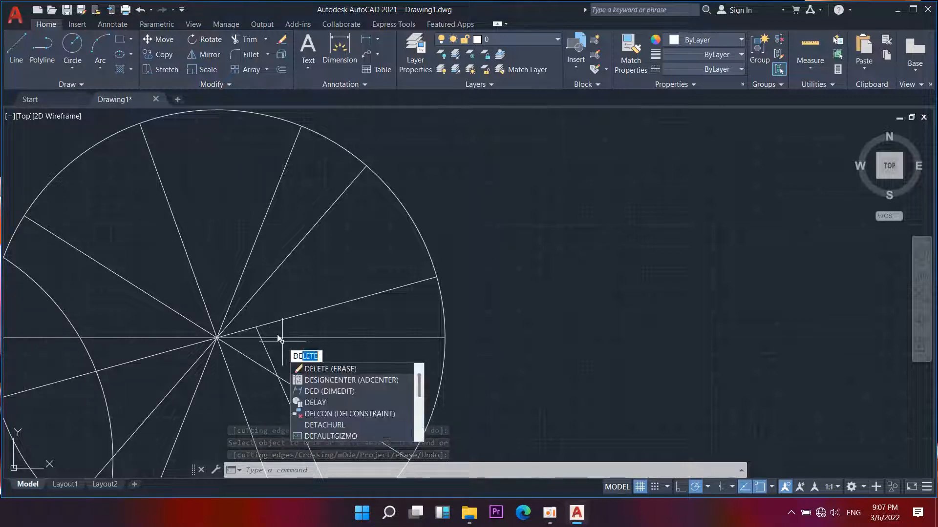
key(Return)
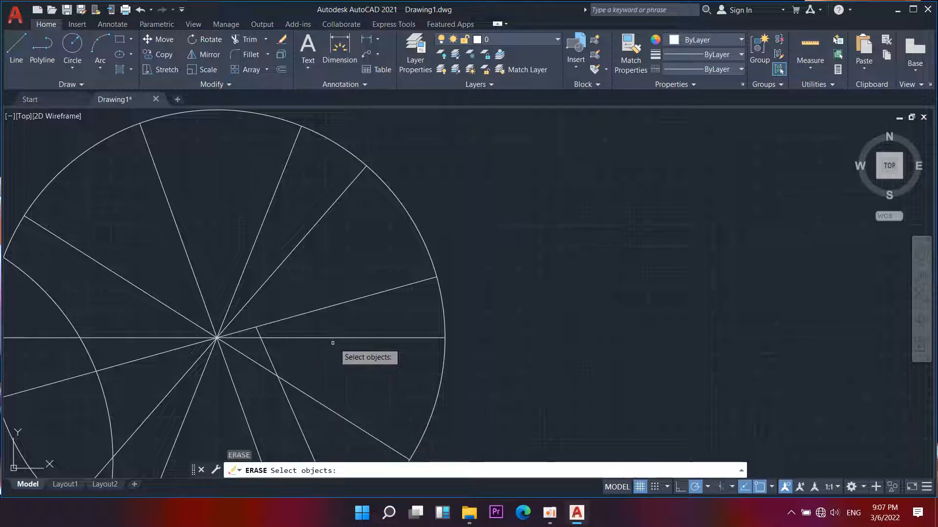
click(270, 362)
click(273, 362)
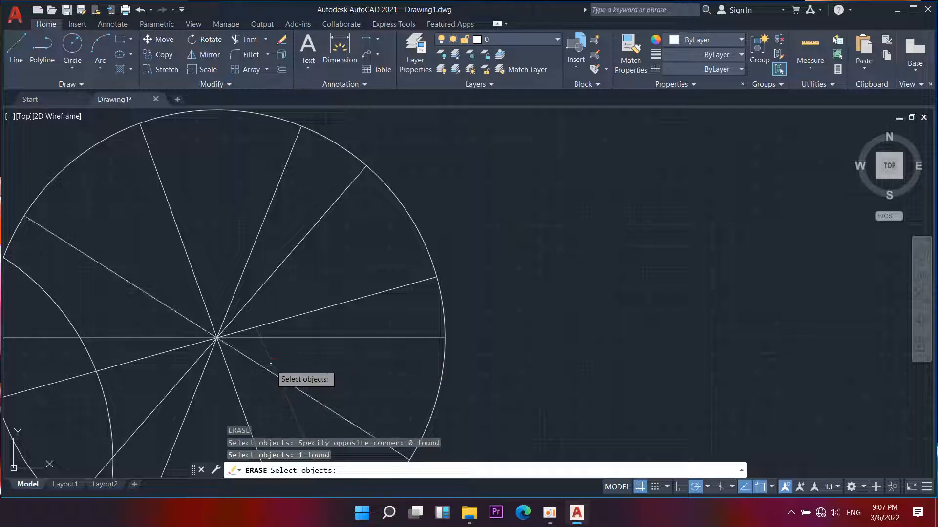
click(270, 365)
middle_drag(320, 367, 325, 356)
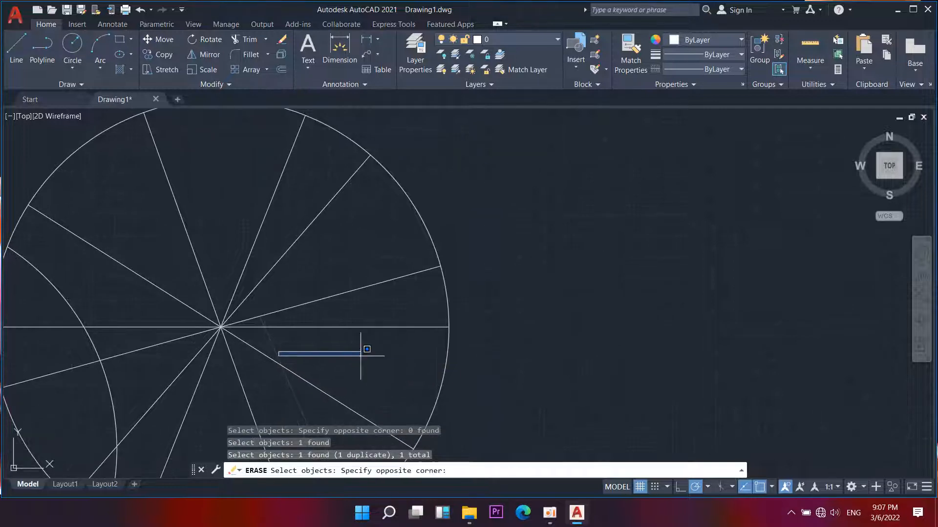
click(361, 359)
scroll(305, 351, up, 2)
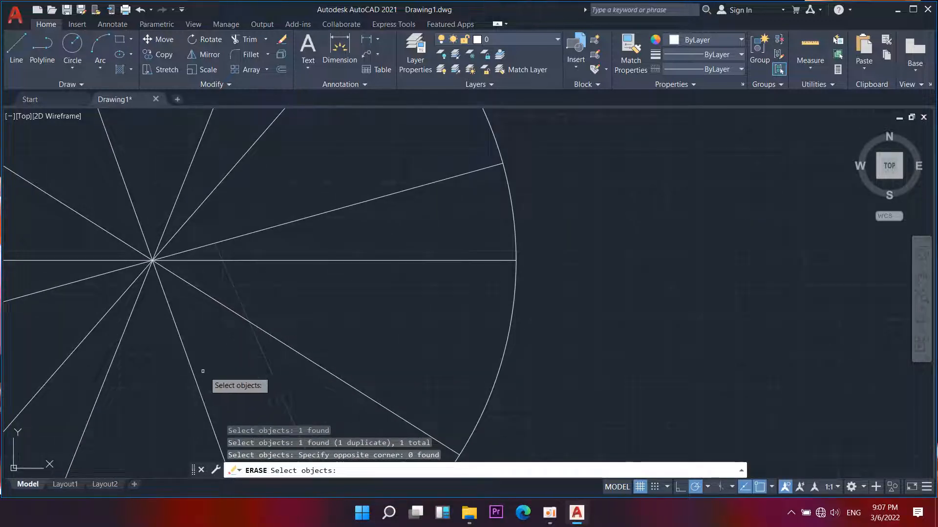
scroll(206, 371, down, 4)
scroll(152, 342, up, 4)
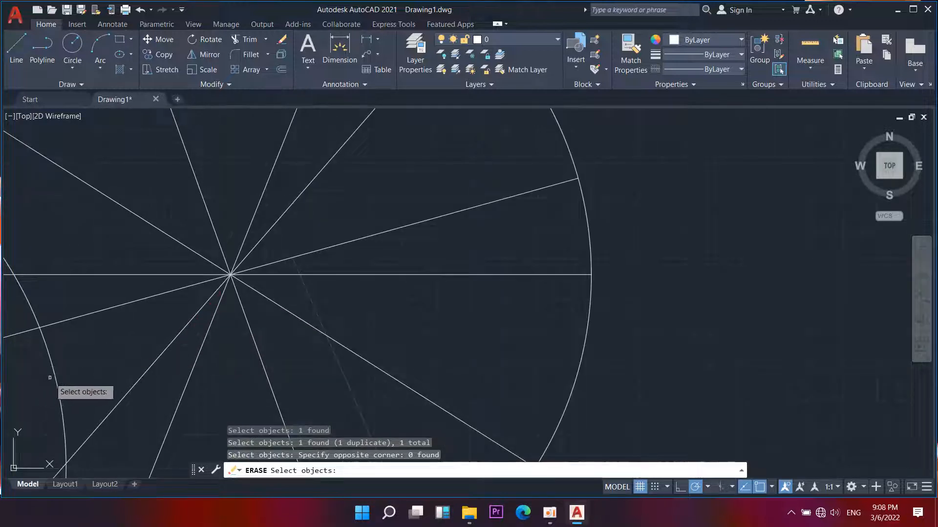
click(54, 374)
scroll(70, 367, down, 5)
scroll(72, 357, up, 5)
scroll(110, 348, down, 2)
scroll(111, 348, down, 2)
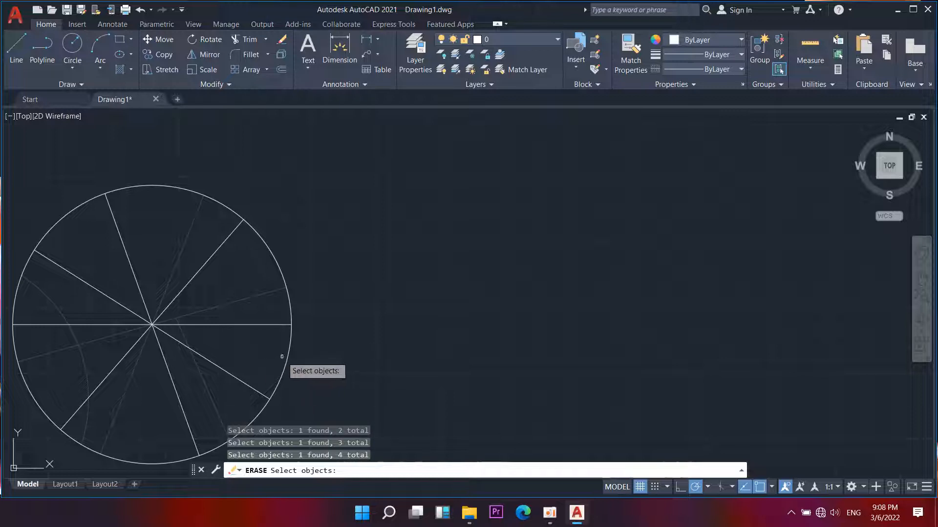
key(Return)
Delete the long slanted line left above the spoked circle
scroll(264, 332, down, 6)
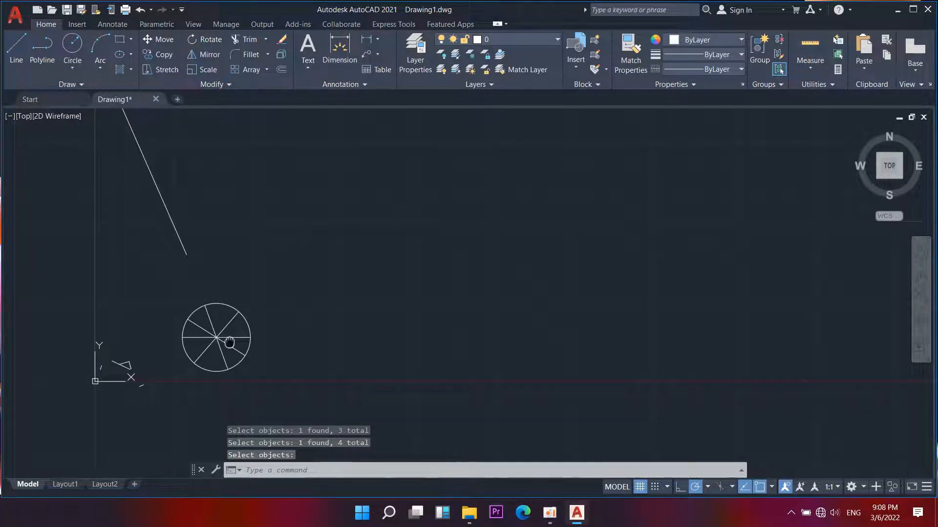
middle_drag(219, 337, 264, 420)
click(221, 160)
click(130, 312)
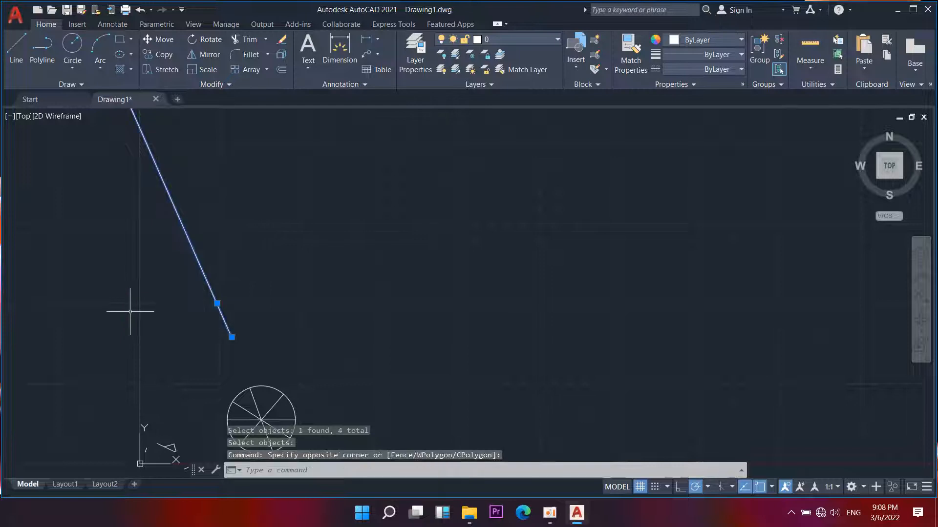
text(delete)
key(Return)
Delete the small wedge-shaped remnant near the origin and the short segment below the X axis
scroll(247, 389, down, 2)
middle_drag(247, 390, 235, 279)
scroll(193, 332, up, 8)
drag(268, 181, 71, 473)
click(108, 350)
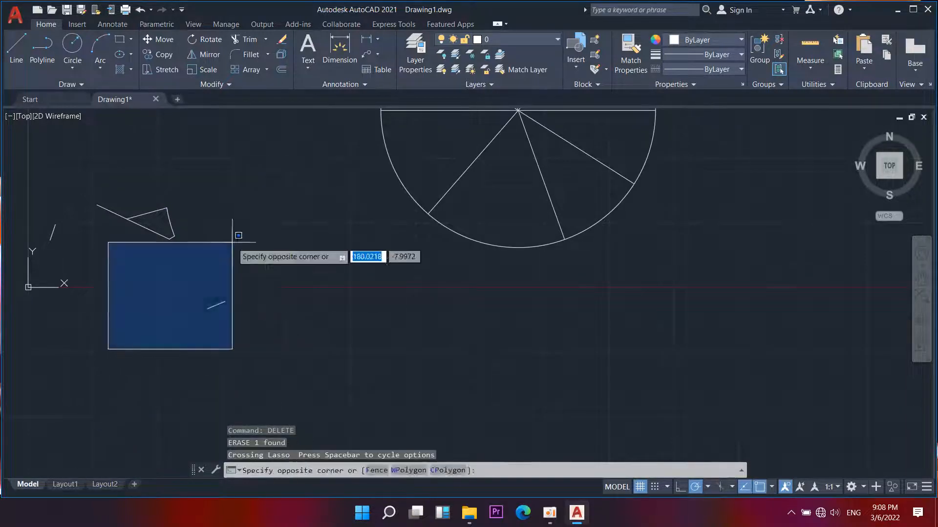
click(323, 152)
key(Delete)
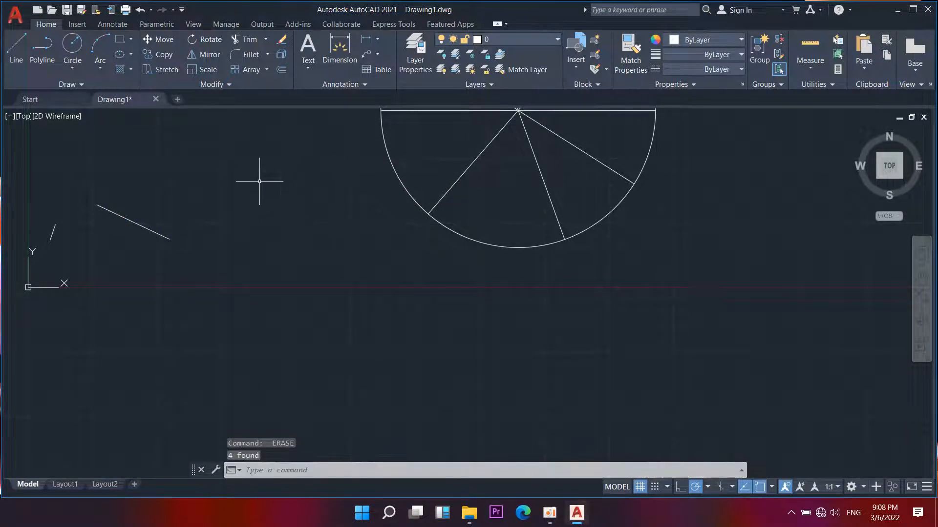
Delete the two remaining line fragments beside the origin, leaving only the spoked circle
click(258, 175)
click(91, 341)
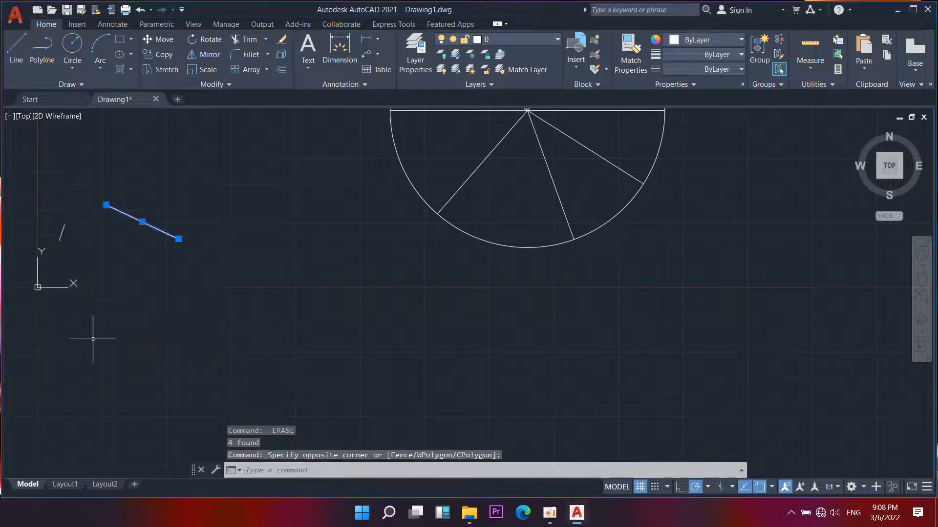
key(Delete)
mouse_move(161, 193)
mouse_down()
mouse_move(52, 366)
mouse_move(22, 341)
mouse_up()
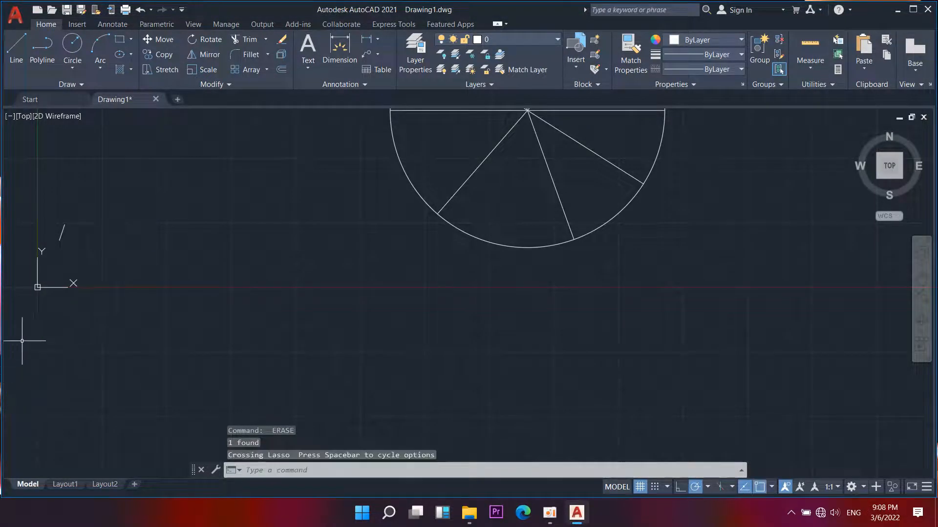
click(142, 154)
click(10, 357)
key(Delete)
Draw a wide rectangle in the empty area to the upper right of the spoked circle
scroll(163, 282, down, 3)
mouse_move(192, 238)
middle_down()
mouse_move(75, 305)
mouse_move(15, 513)
middle_up()
middle_drag(322, 171, 264, 238)
middle_drag(266, 237, 239, 242)
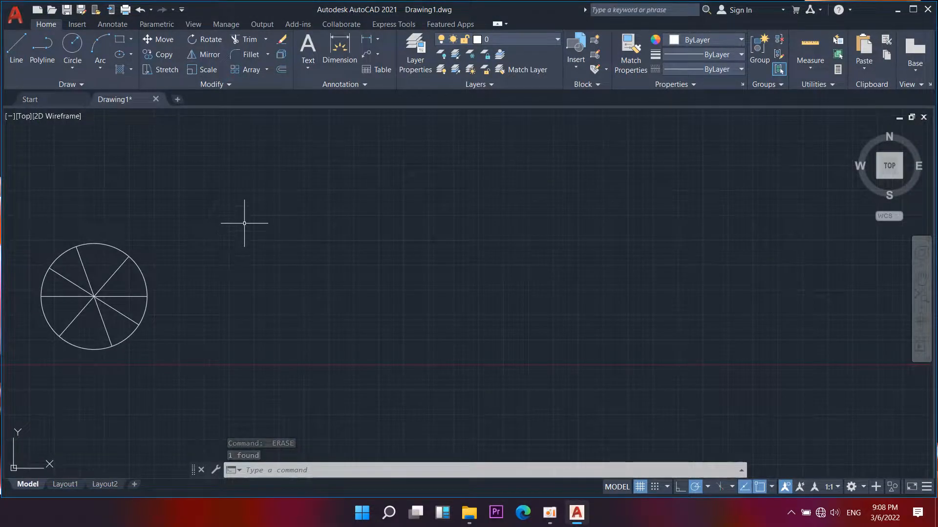
text(R)
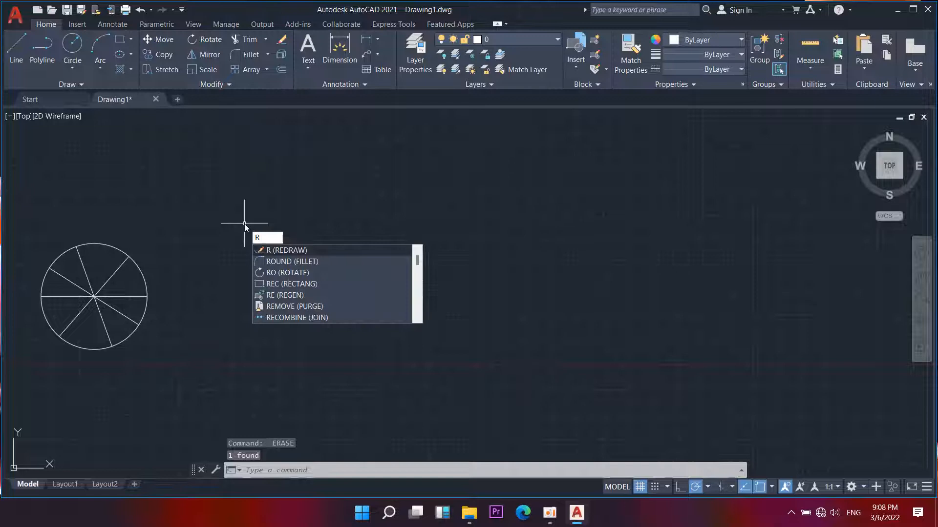
text(E)
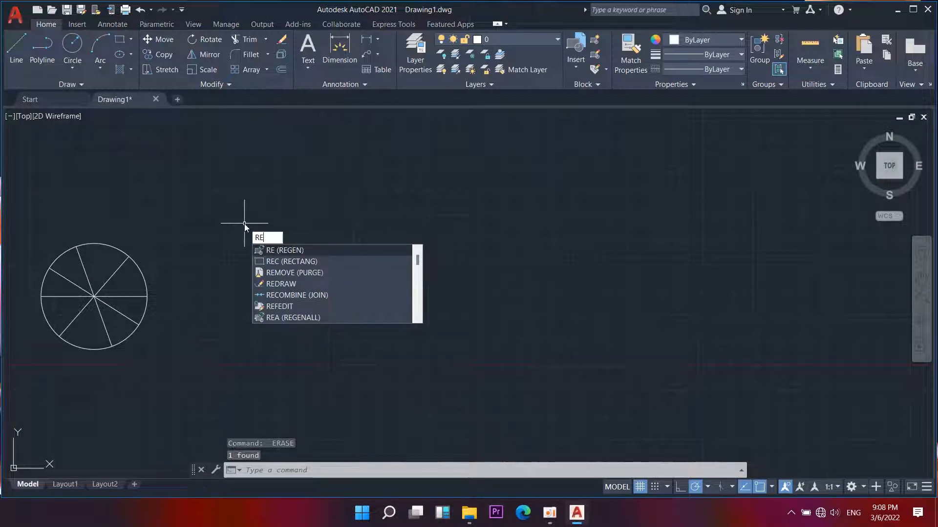
text(C)
key(Return)
click(261, 158)
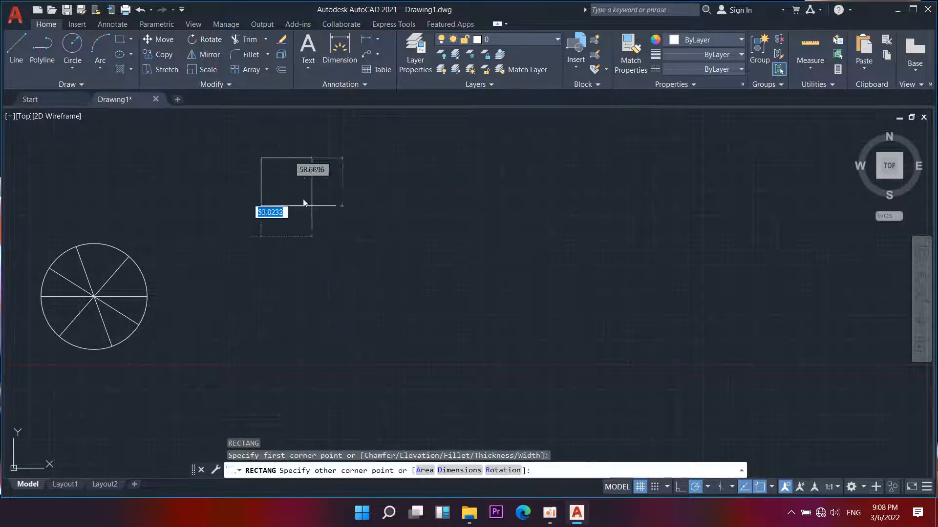
click(480, 309)
key(Return)
middle_drag(487, 276, 453, 323)
key(Return)
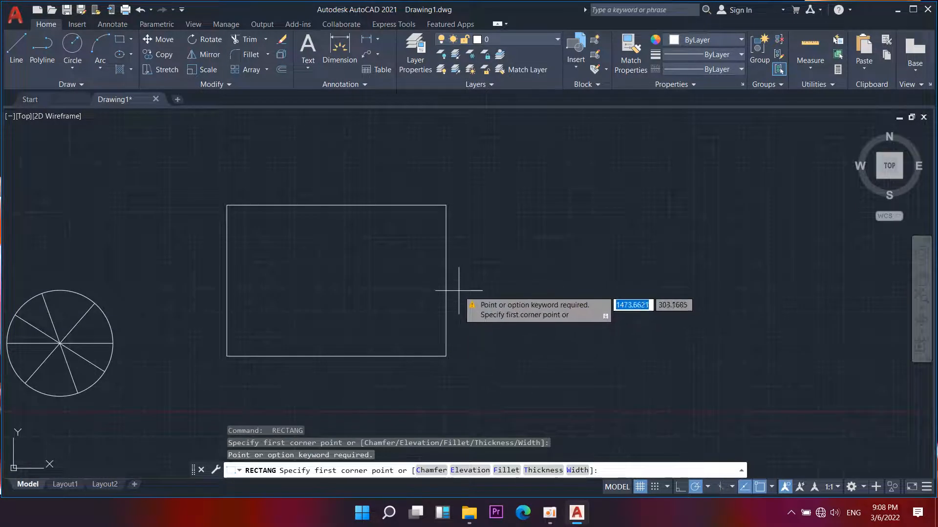
key(BackSpace)
key(Escape)
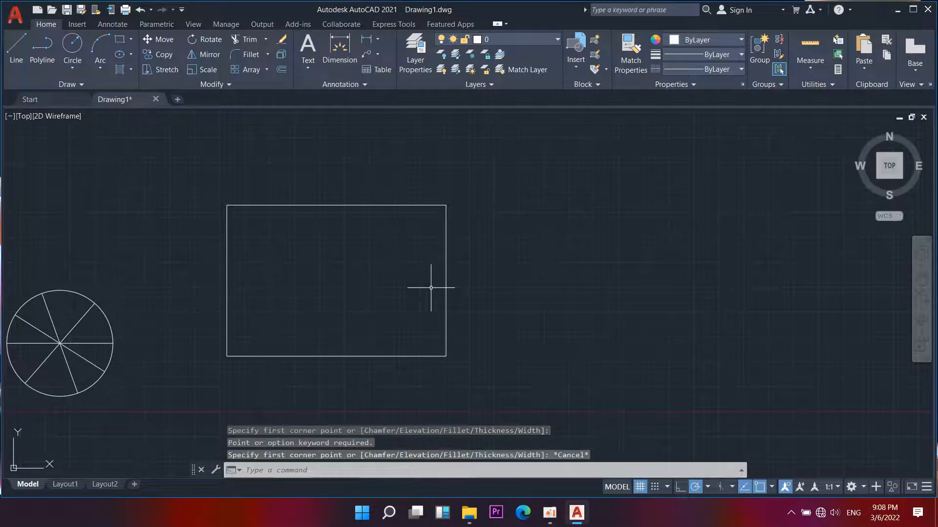
text(l)
key(Return)
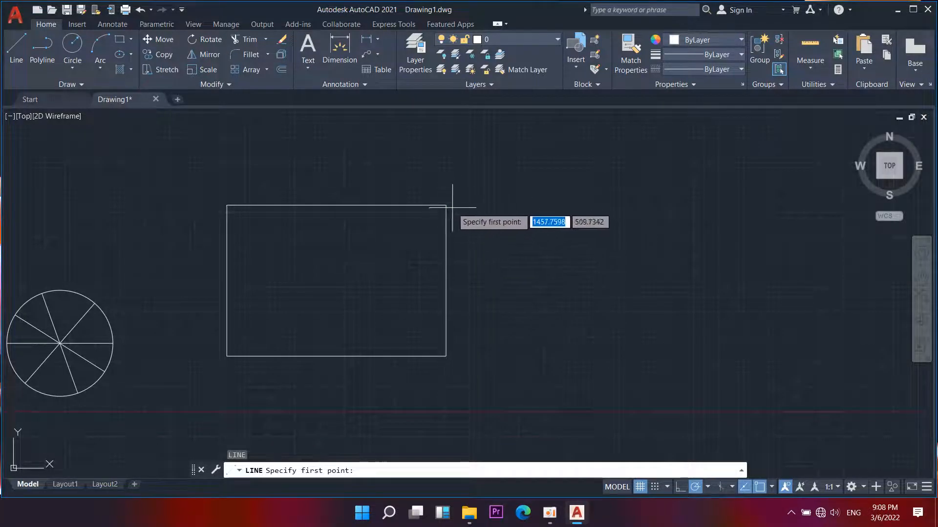
mouse_move(446, 205)
middle_down()
mouse_move(387, 241)
mouse_move(381, 218)
middle_up()
key(Return)
key(Return)
key(Return)
key(Escape)
key(Escape)
key(Escape)
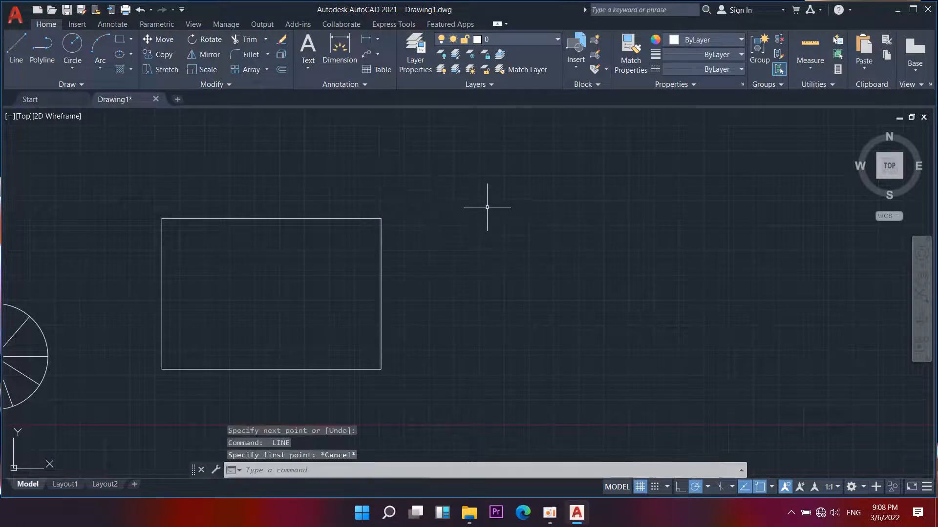
Draw a construction line from a first point entered as 45 through the rectangle's upper-right corner
text(x)
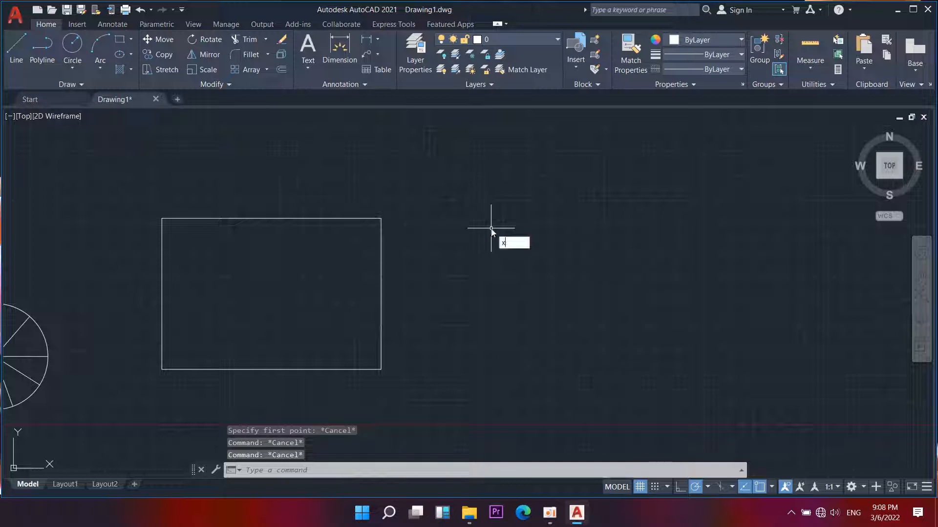
text(l)
key(Return)
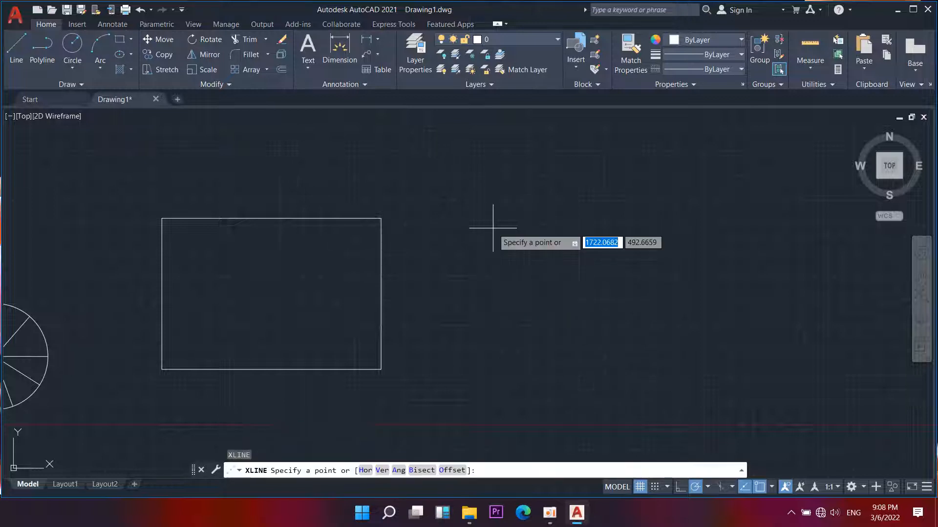
text(c)
key(Return)
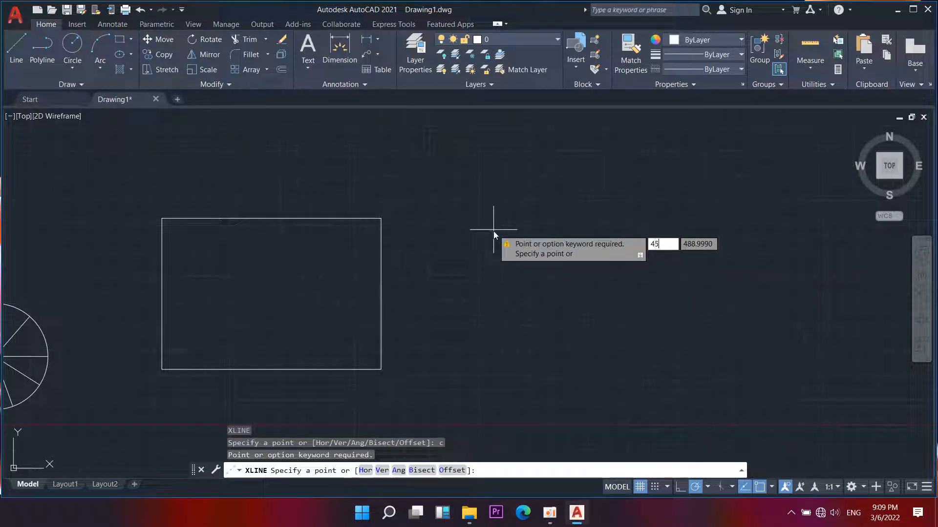
text(45)
key(Return)
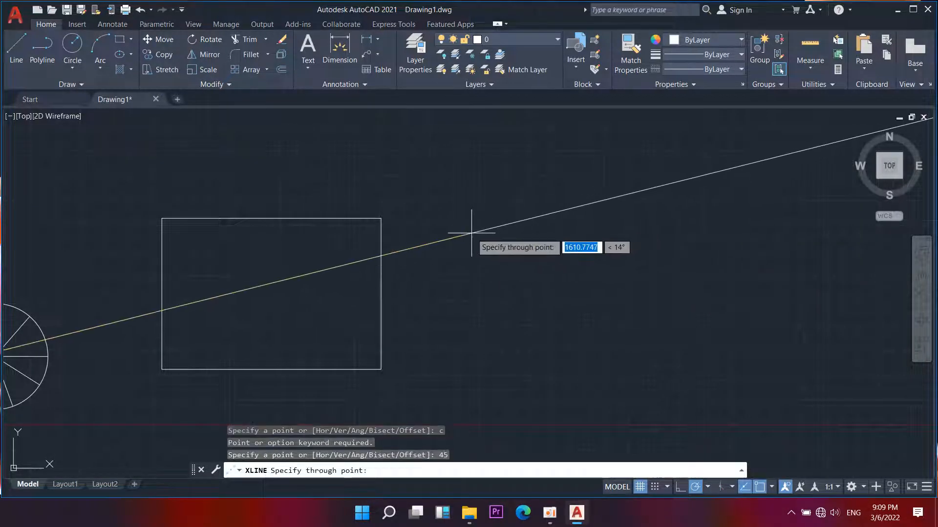
click(381, 218)
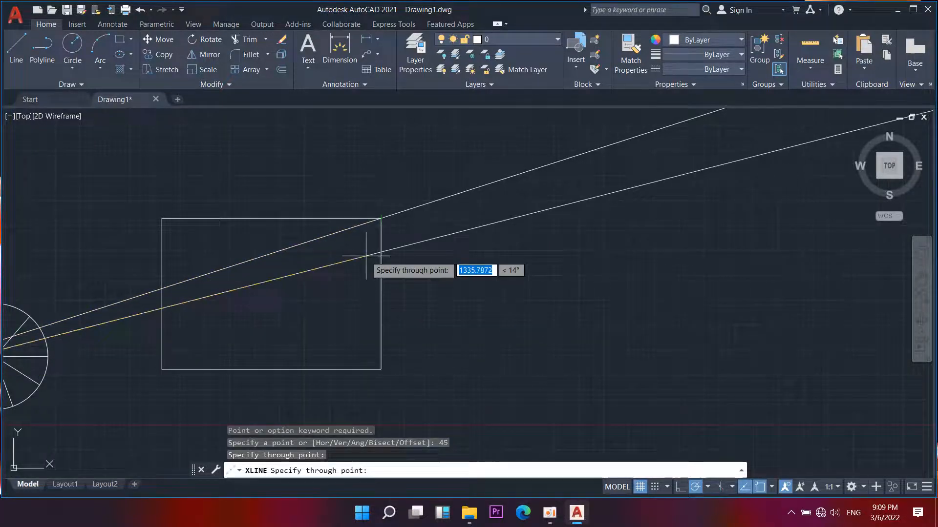
key(Return)
Try a second construction line from the rectangle's lower-right corner with 45 as its through point, and undo it
key(Return)
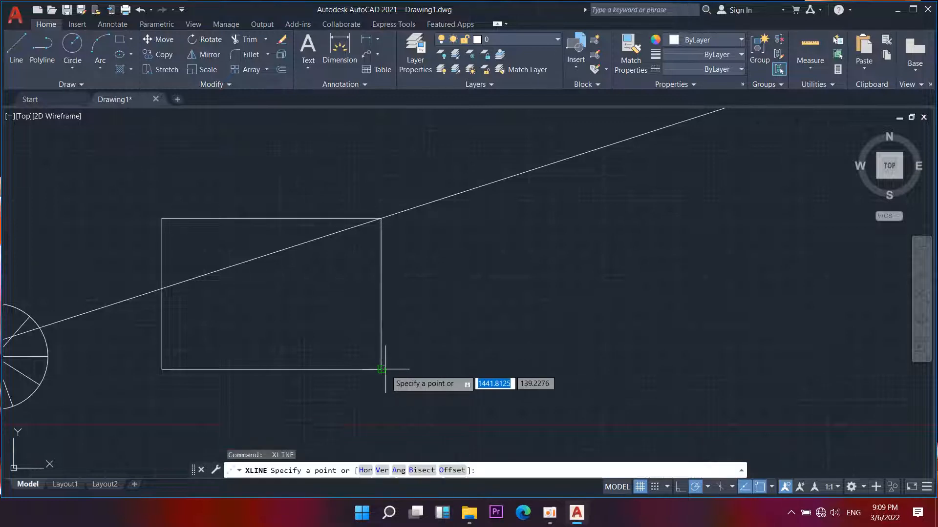
click(381, 369)
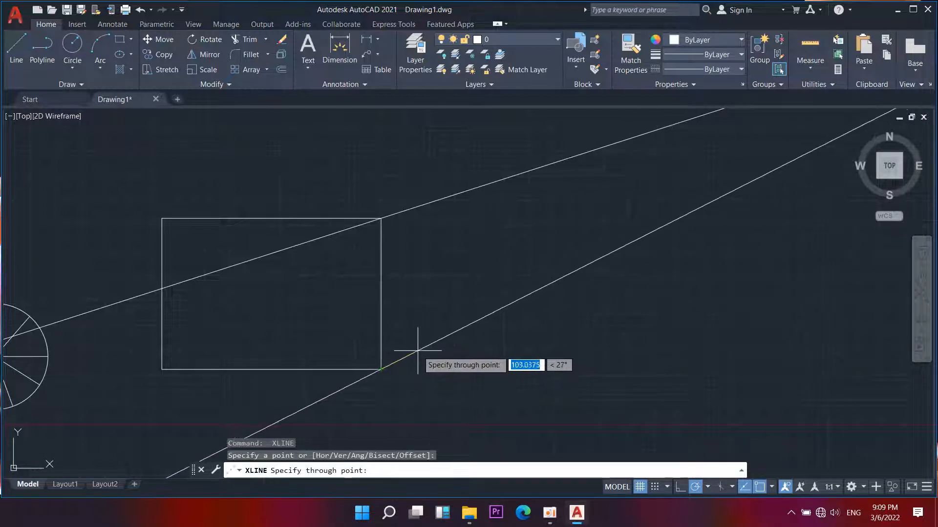
text(45)
key(Return)
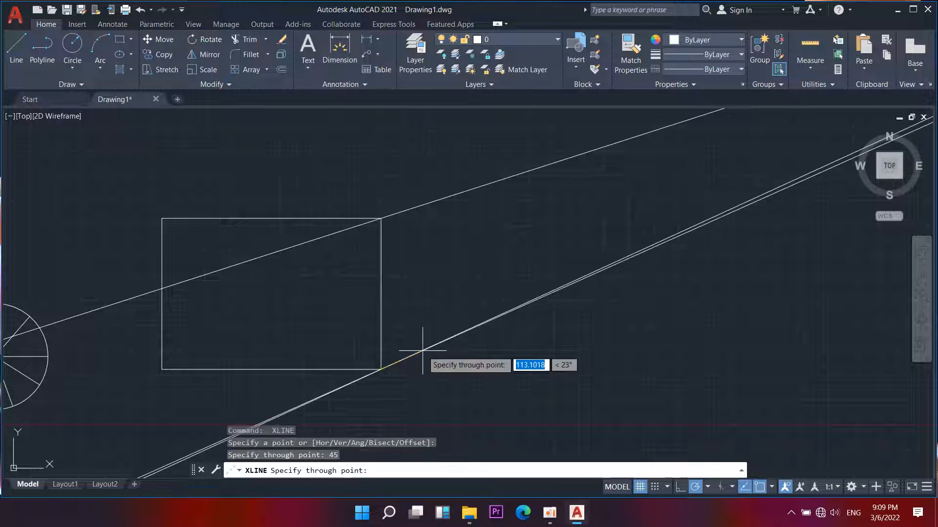
key(Return)
scroll(503, 300, down, 4)
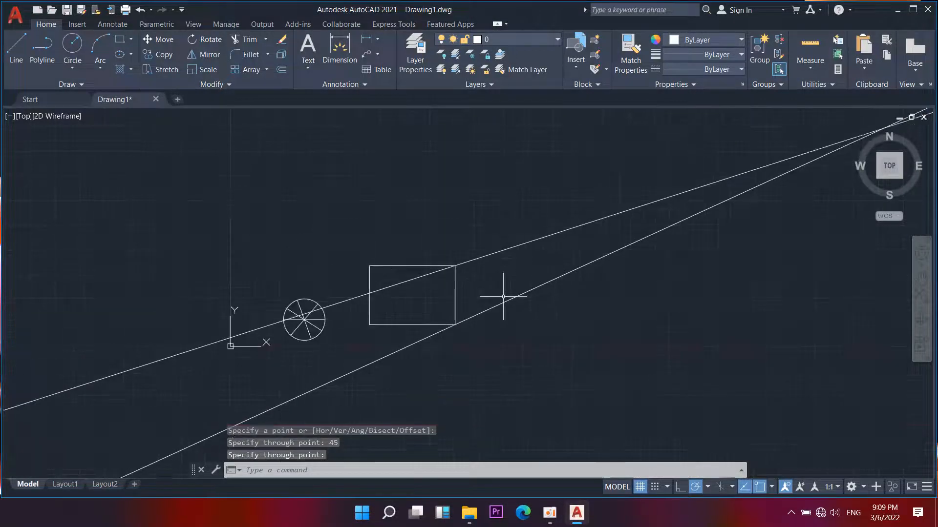
middle_drag(494, 314, 410, 312)
middle_drag(504, 332, 439, 362)
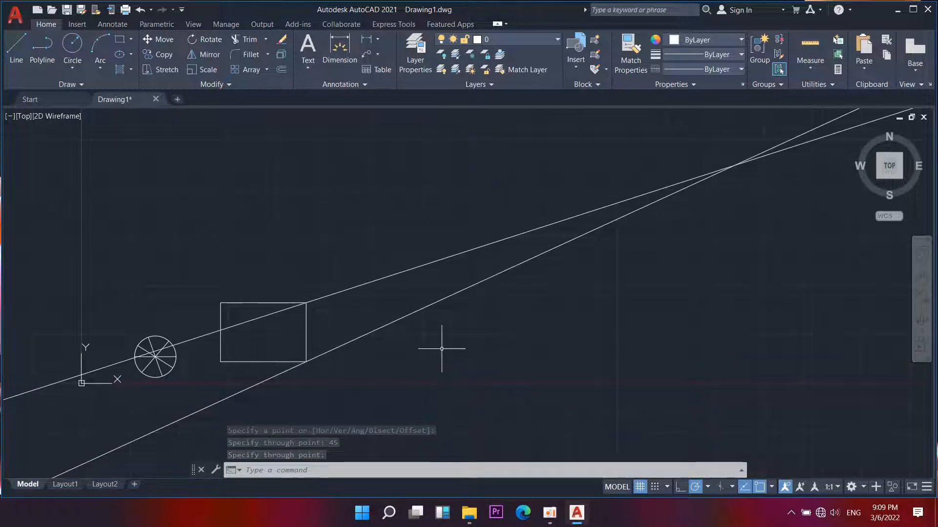
key(ctrl+z)
key(ctrl+z)
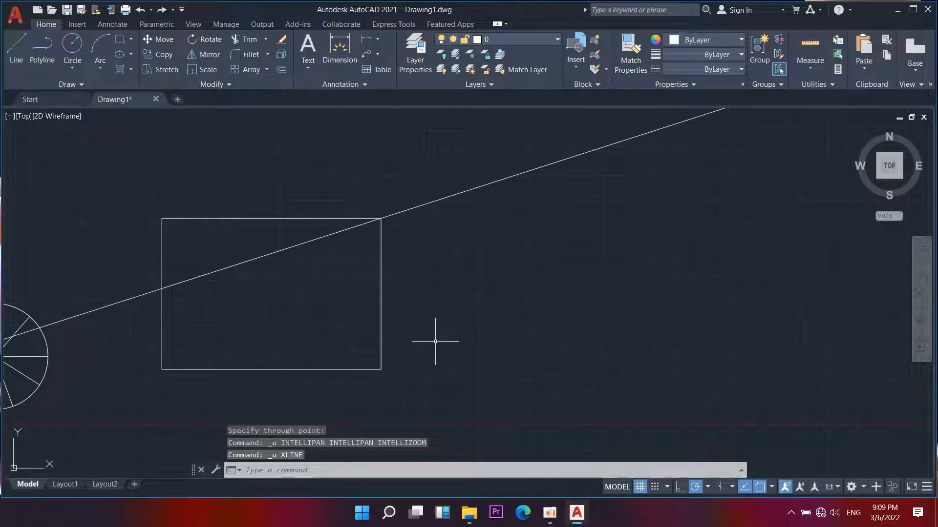
text(xl)
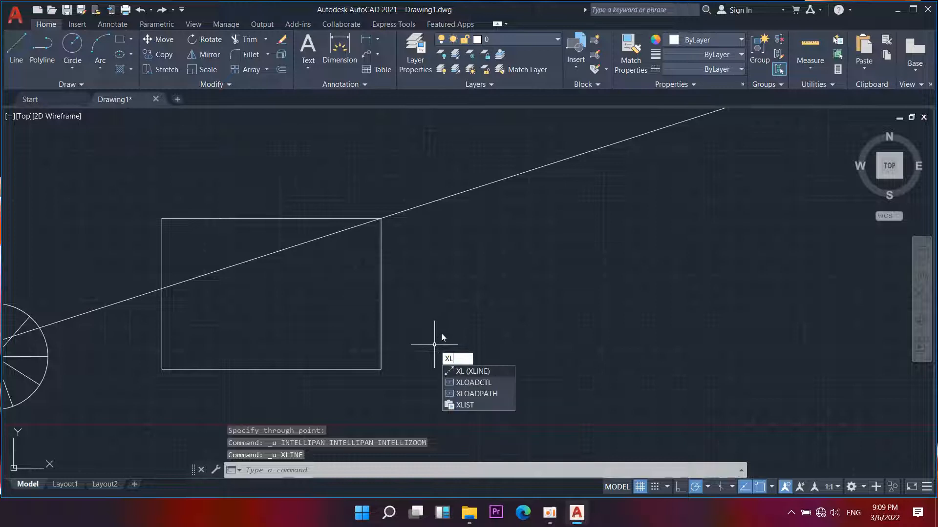
key(Return)
text(c)
key(Return)
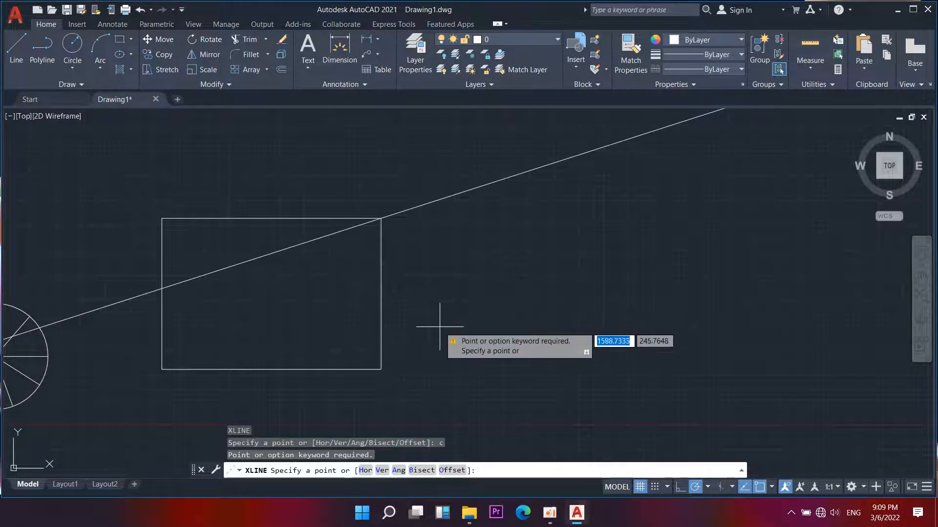
key(Return)
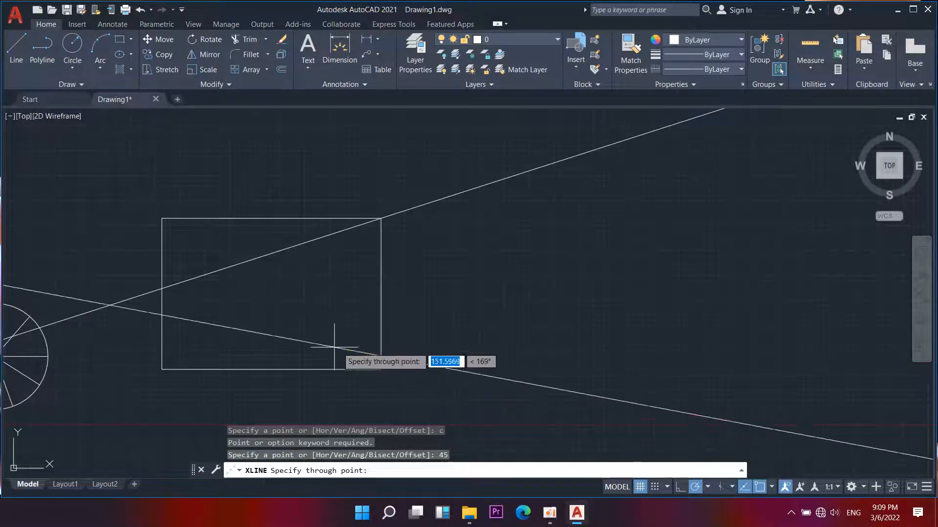
key(Return)
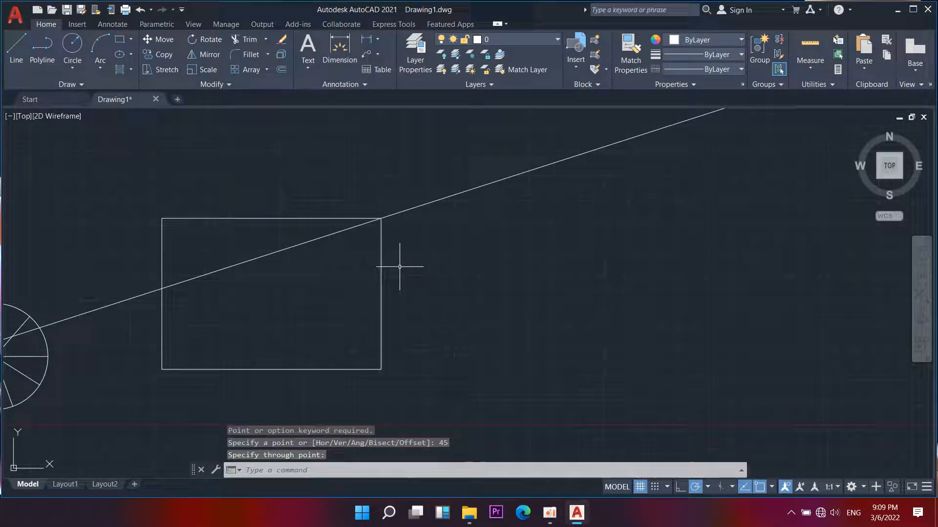
key(Return)
key(Escape)
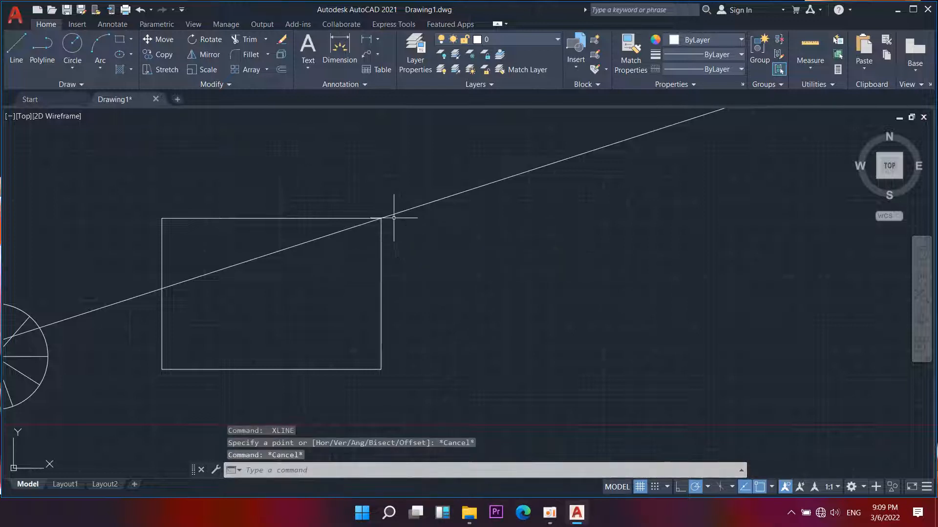
Copy the construction line from the rectangle's upper-right corner to its lower-right, upper-left and lower-left corners
text(cp)
key(Return)
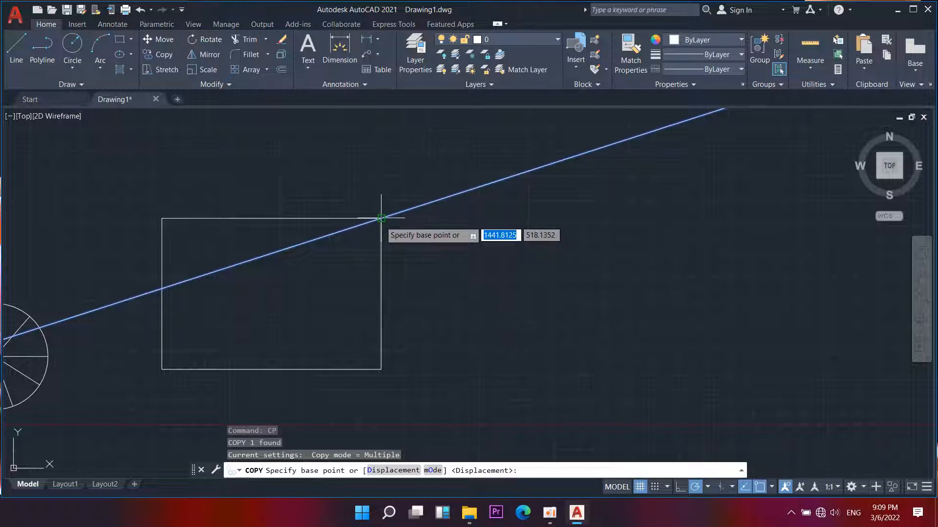
click(382, 218)
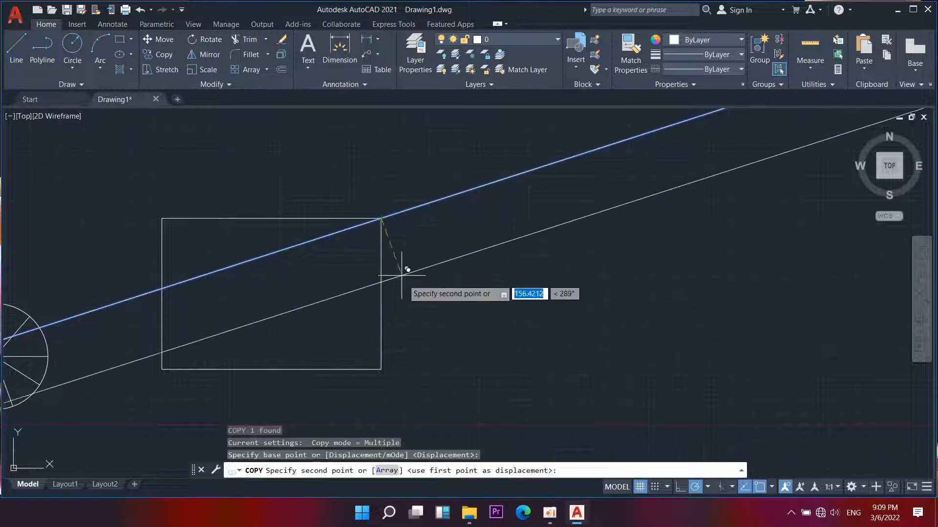
click(382, 370)
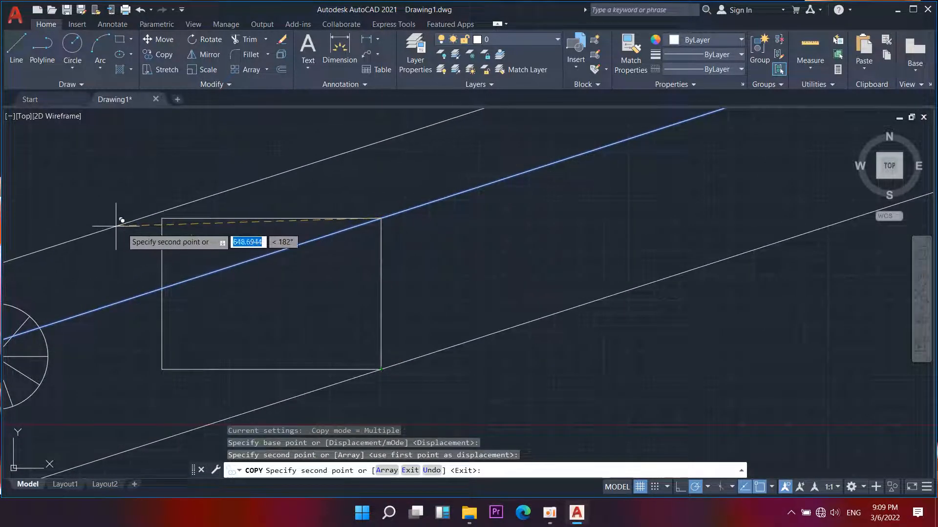
click(162, 216)
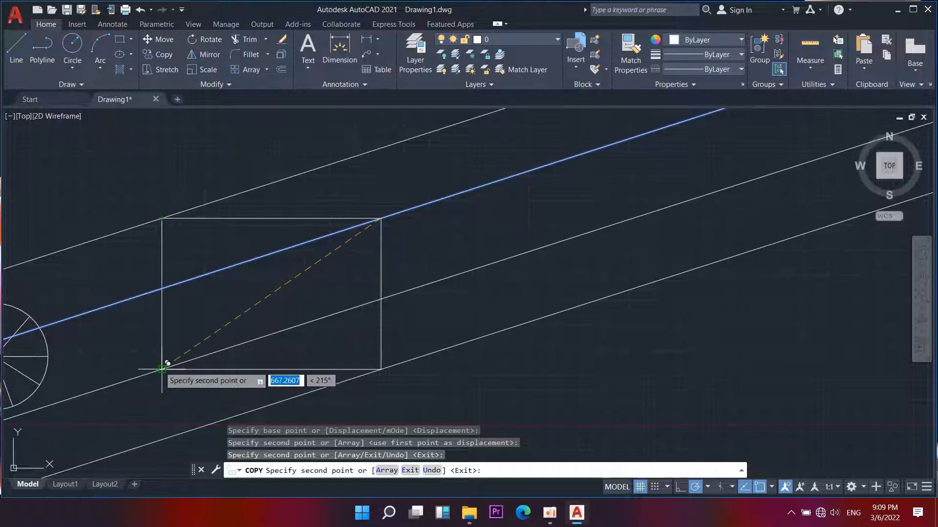
click(162, 369)
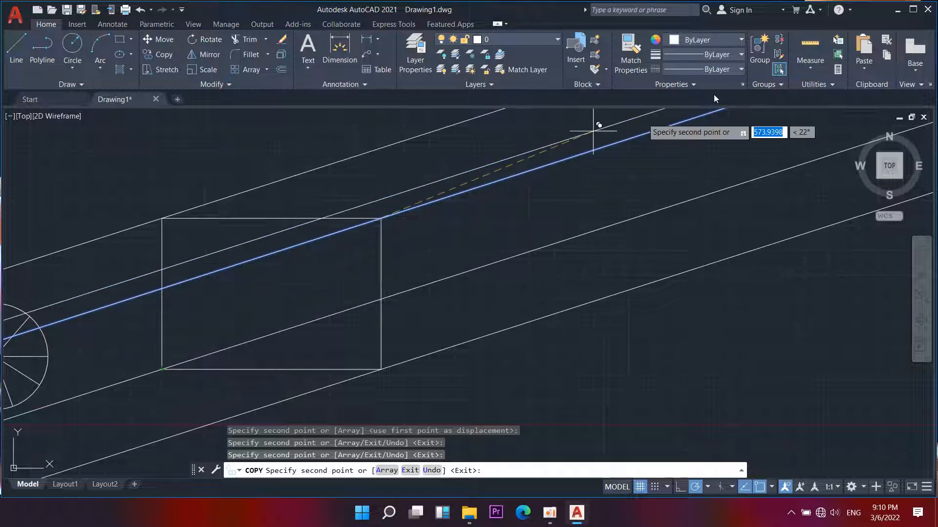
key(space)
middle_drag(357, 327, 287, 352)
key(space)
mouse_move(373, 308)
middle_down()
mouse_move(397, 272)
mouse_move(395, 291)
middle_up()
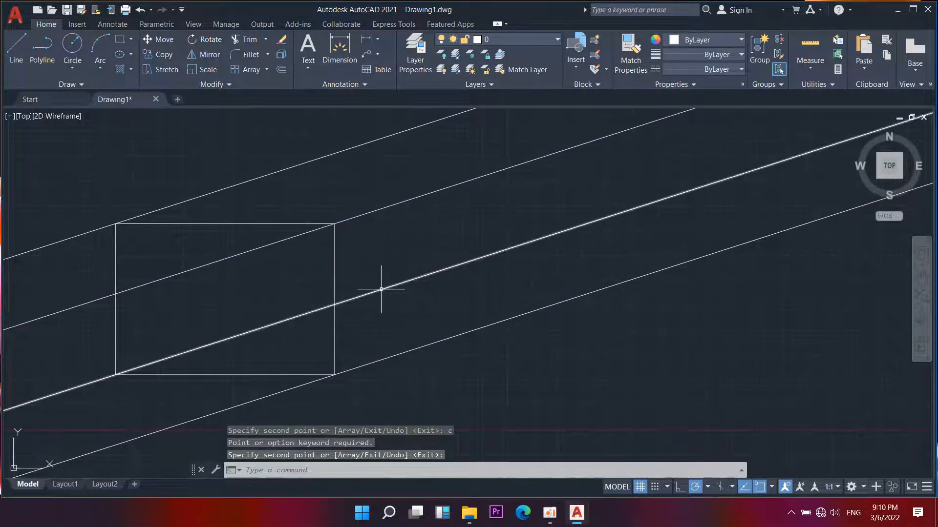
key(space)
Copy the rectangle by its lower-right corner up along the lowest construction line, about 984 units away at 18°
click(335, 278)
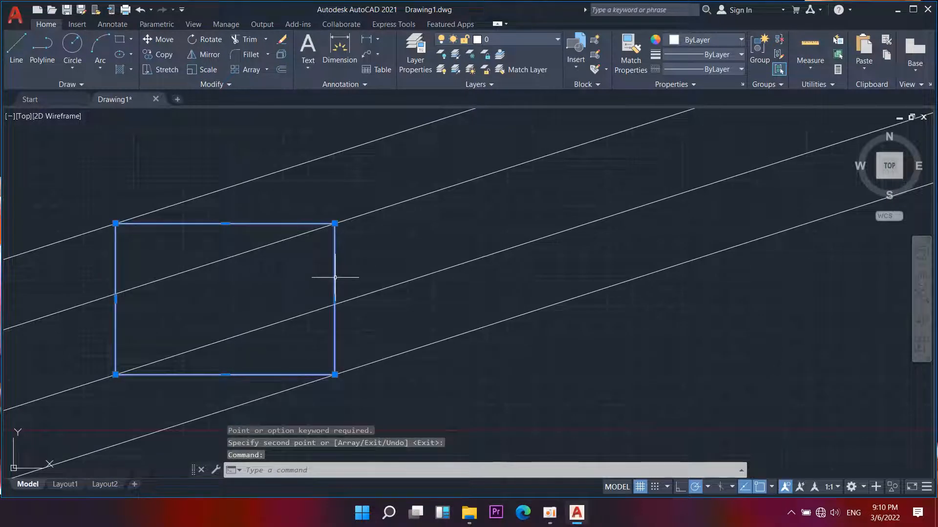
text(cp)
key(Return)
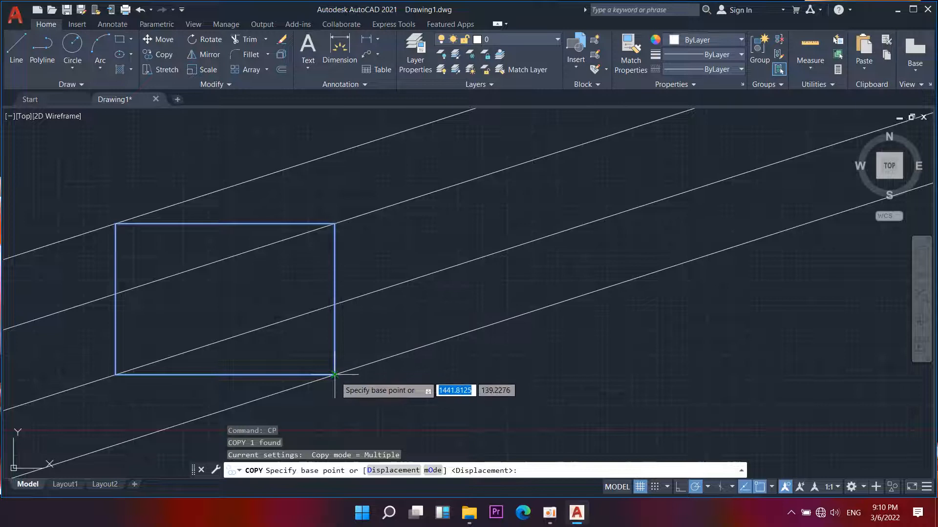
click(335, 375)
middle_drag(502, 324, 260, 349)
middle_drag(412, 274, 382, 317)
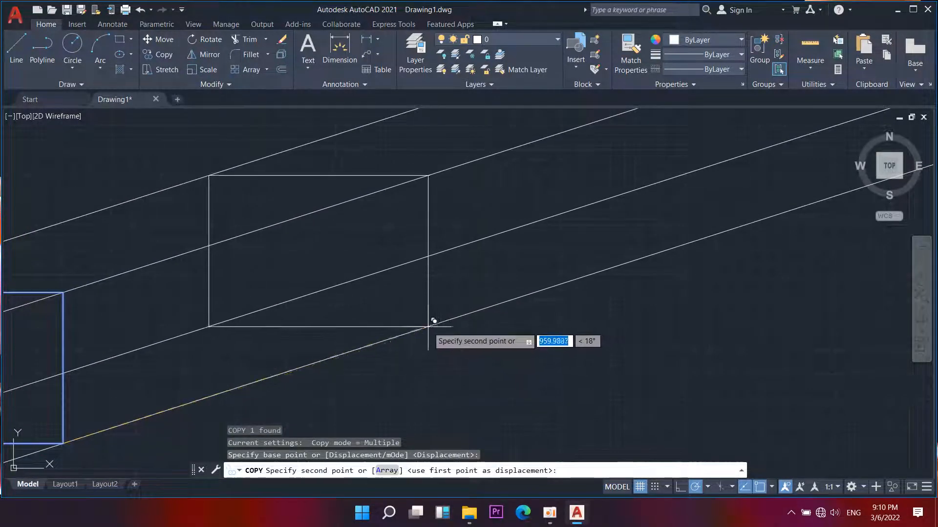
scroll(432, 326, up, 4)
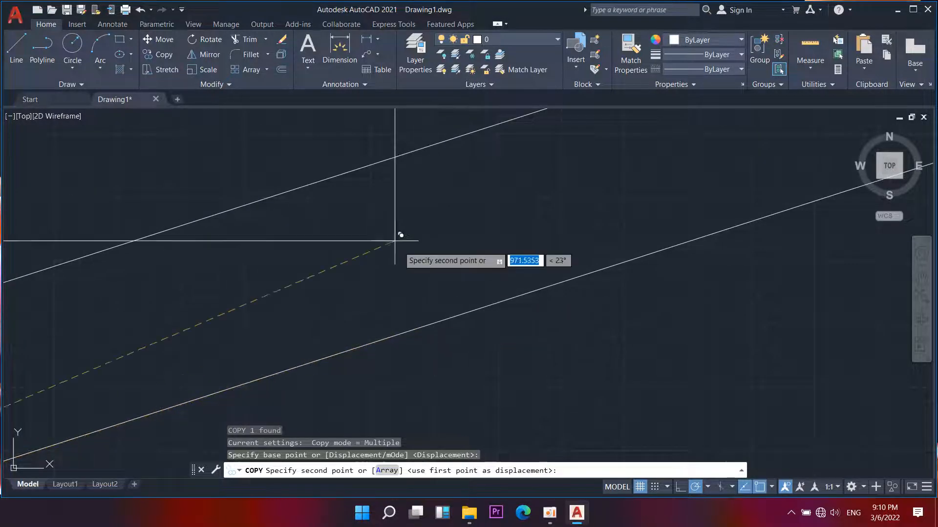
click(440, 322)
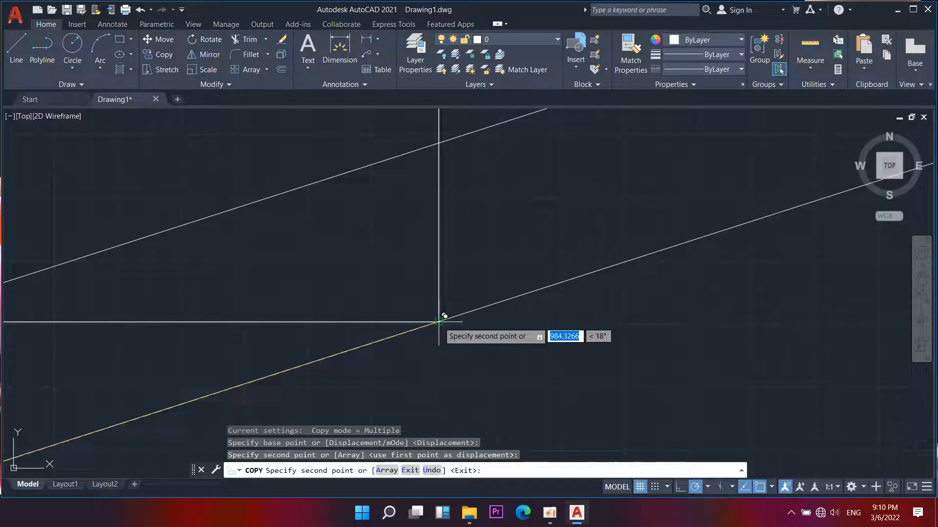
Finish copying the rectangle with a single copy placed along the construction lines
key(Return)
scroll(541, 335, down, 8)
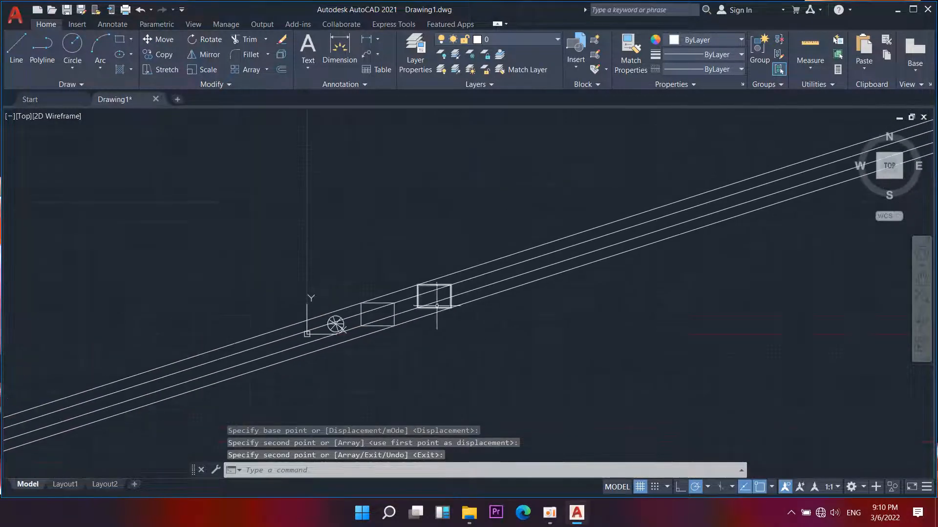
middle_drag(503, 317, 452, 312)
middle_drag(488, 236, 429, 258)
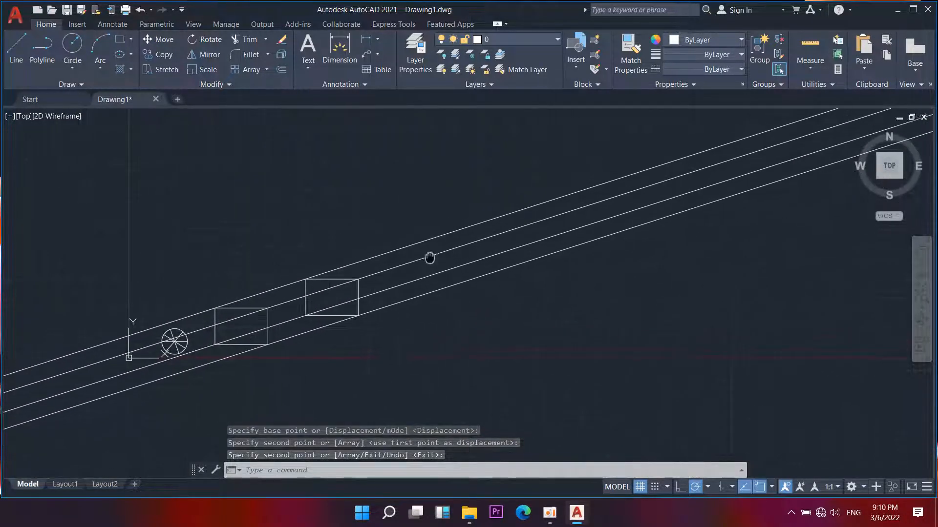
text(E)
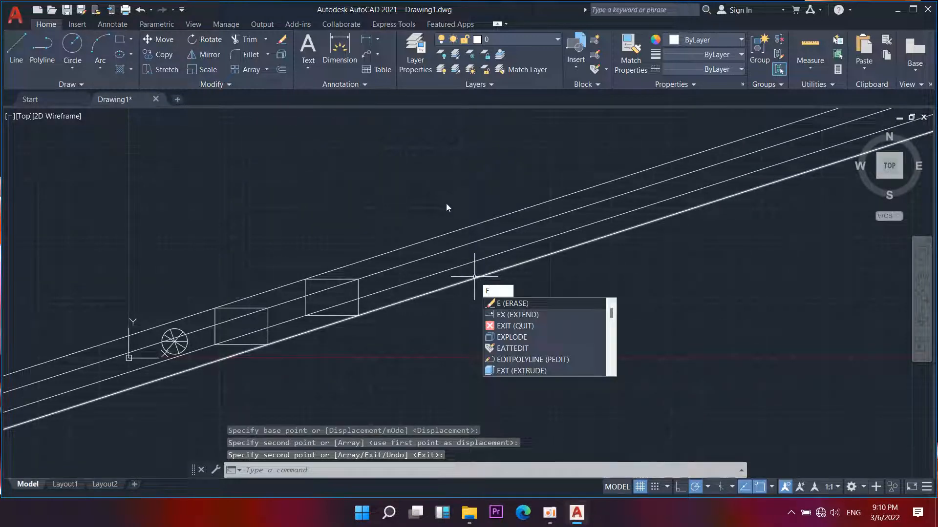
key(Return)
drag(441, 191, 495, 293)
mouse_move(569, 293)
mouse_down()
mouse_move(415, 199)
mouse_move(430, 209)
mouse_up()
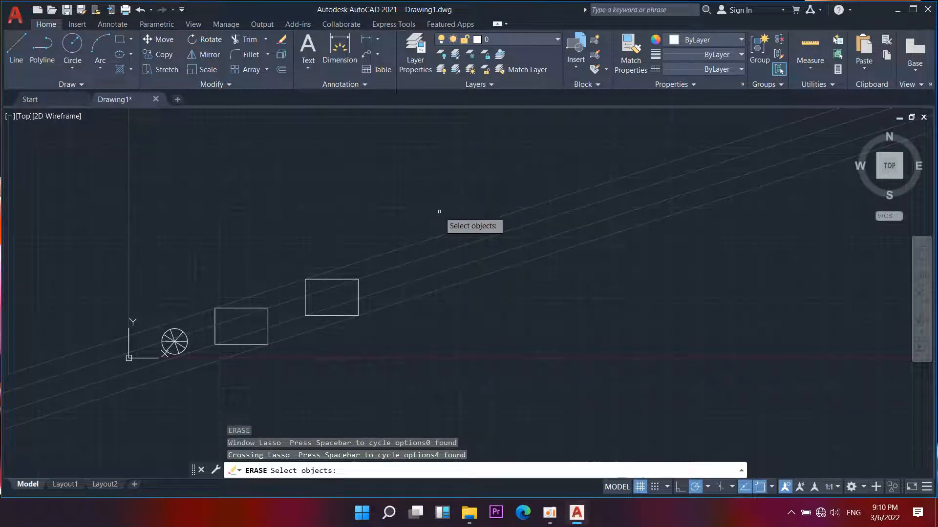
key(Escape)
middle_drag(468, 244, 454, 243)
text(R)
key(BackSpace)
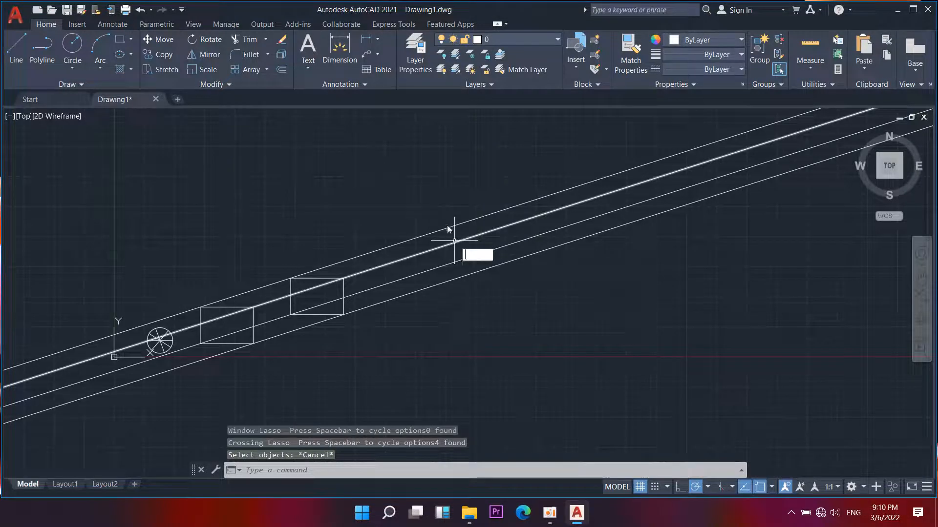
Try to trim all four construction lines beyond the copied rectangle with one fence, and undo that trim
text(t or)
key(Return)
mouse_move(425, 198)
mouse_down()
mouse_move(457, 303)
mouse_move(434, 312)
mouse_up()
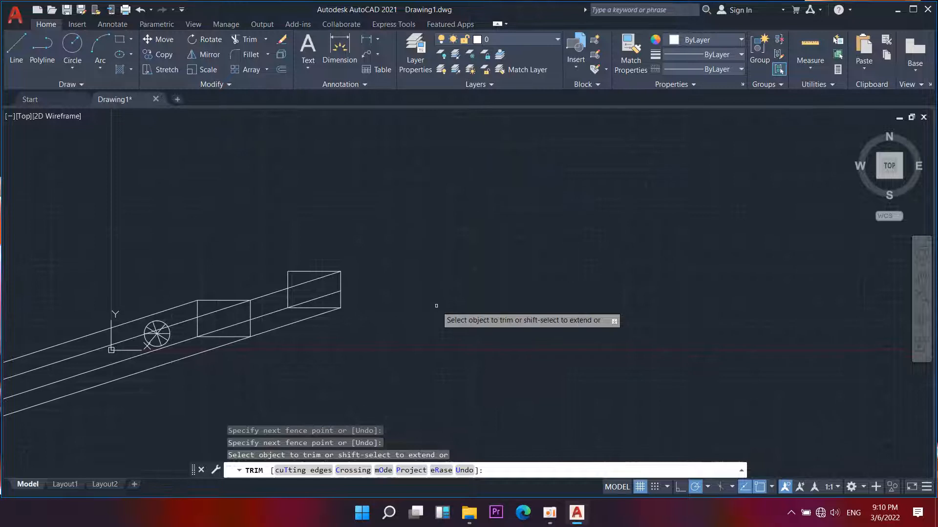
key(ctrl+z)
Trim the three lower construction lines where they extend past the copied rectangle's right edge
scroll(350, 299, up, 5)
scroll(425, 387, up, 3)
scroll(270, 260, up, 6)
middle_drag(201, 261, 440, 190)
scroll(168, 209, down, 4)
scroll(508, 279, down, 2)
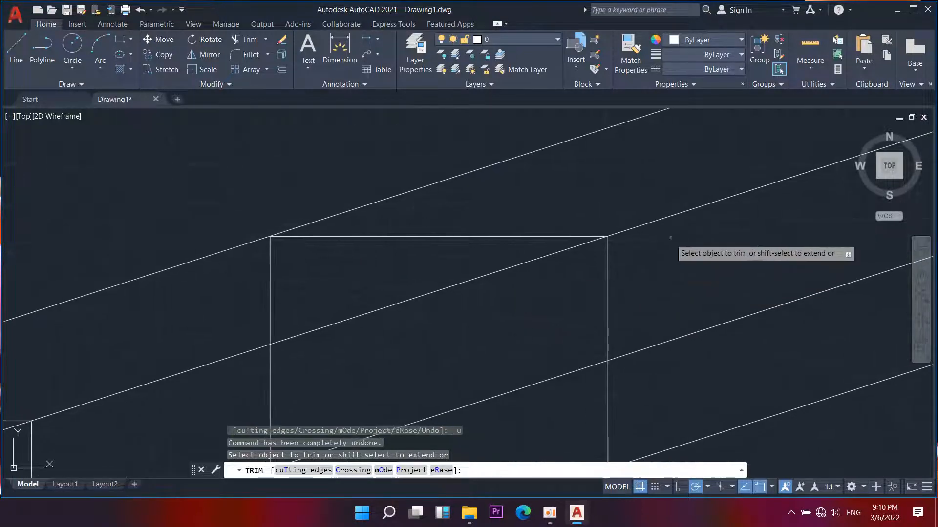
click(656, 223)
click(691, 331)
click(716, 410)
key(Return)
Trim the construction lines running left from the original rectangle toward the circle, and end the Trim command
scroll(660, 260, down, 5)
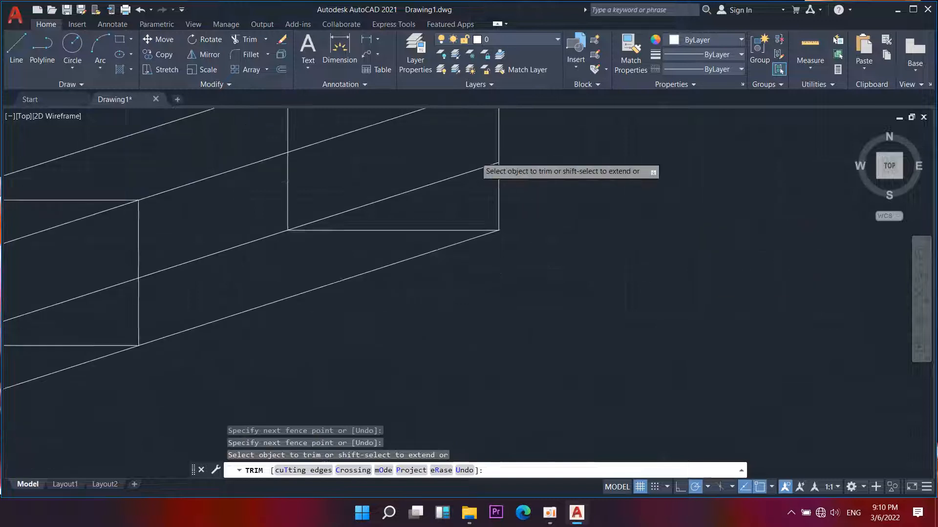
click(218, 163)
click(295, 288)
middle_drag(306, 233, 323, 318)
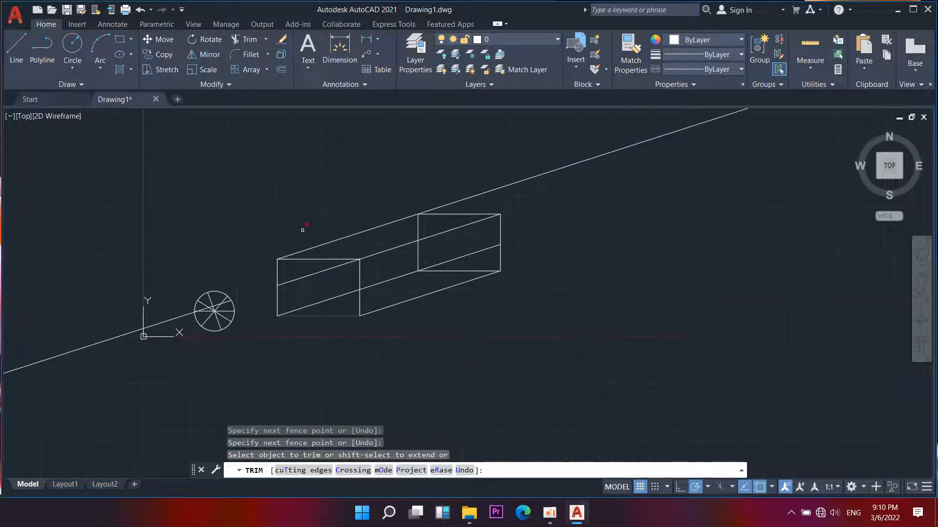
key(Return)
Move the copied rectangle from its upper-left corner straight up onto the topmost construction line
scroll(341, 268, up, 8)
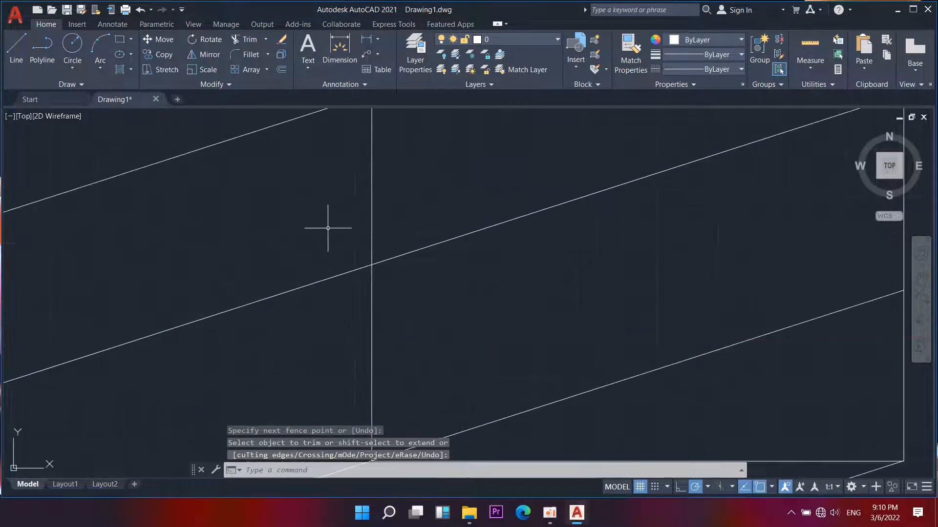
middle_drag(379, 226, 376, 261)
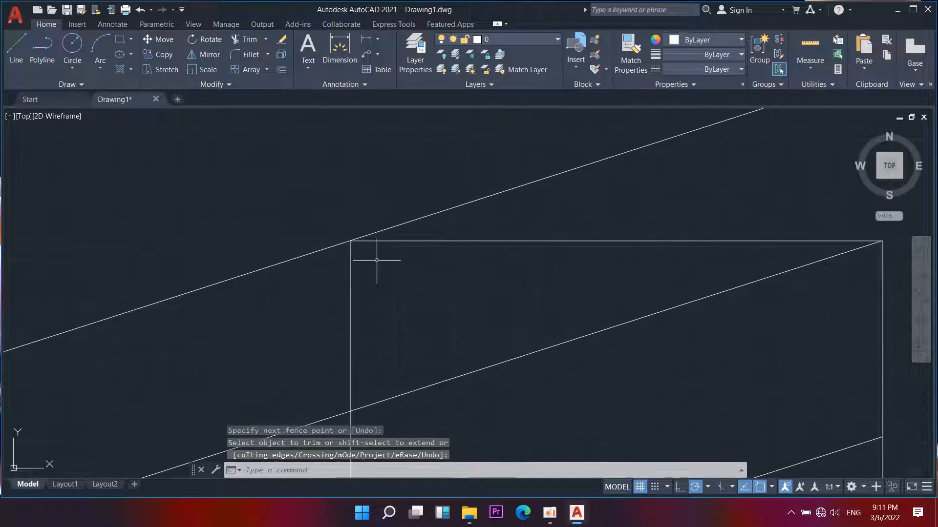
click(394, 241)
scroll(335, 248, up, 5)
middle_drag(437, 212, 393, 253)
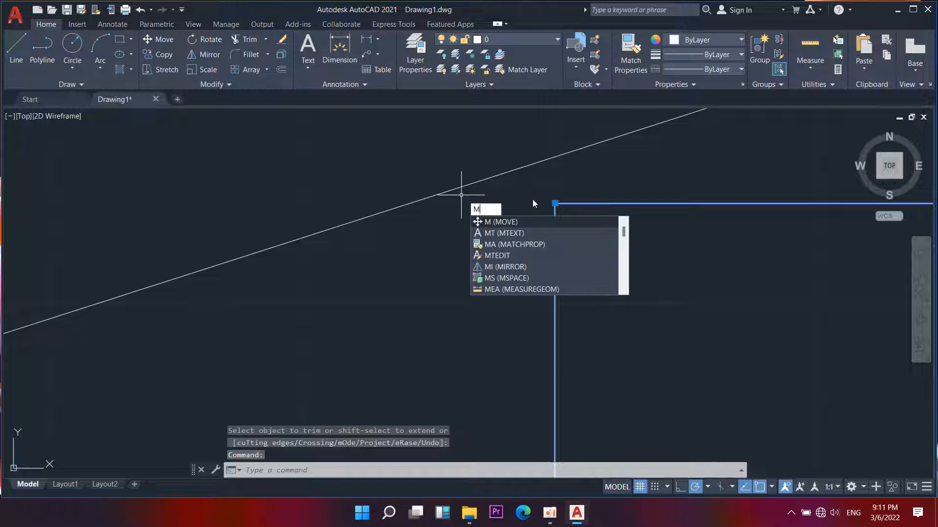
key(Return)
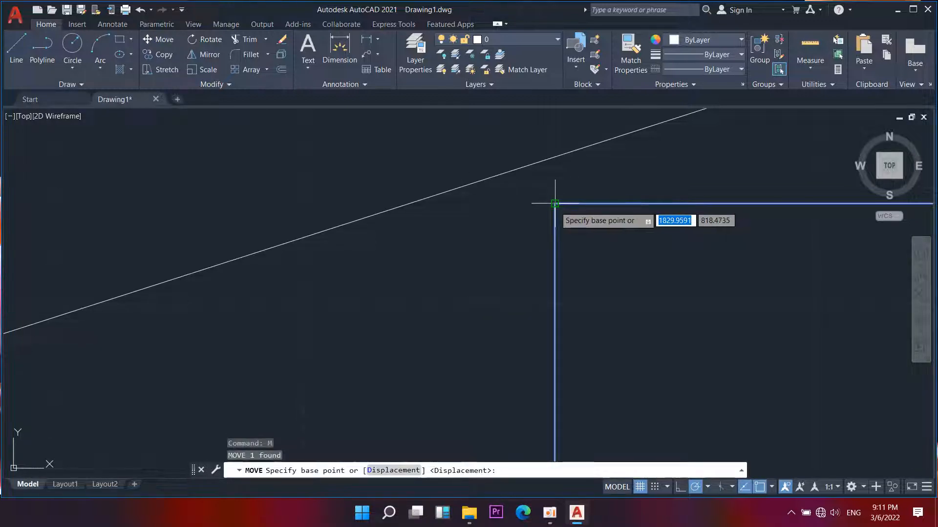
click(555, 203)
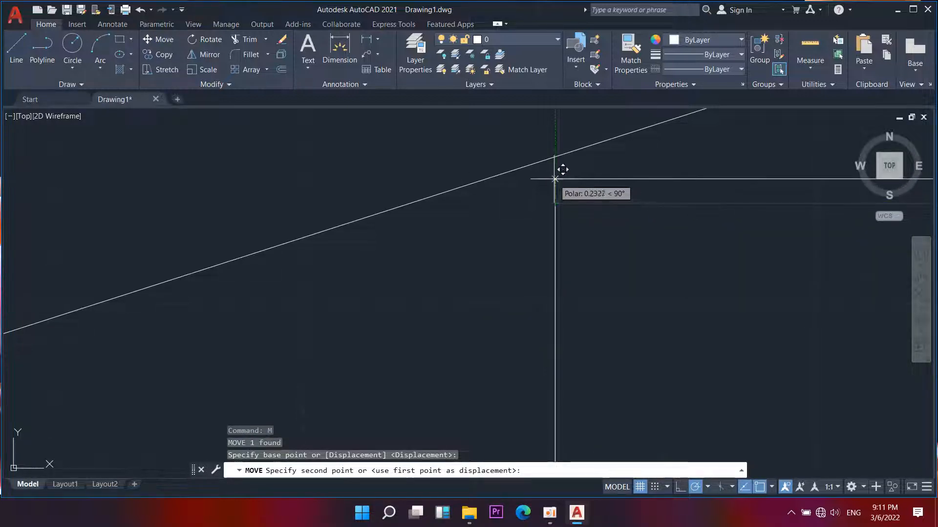
click(555, 156)
key(Return)
scroll(634, 233, down, 5)
scroll(635, 234, down, 6)
scroll(481, 195, up, 4)
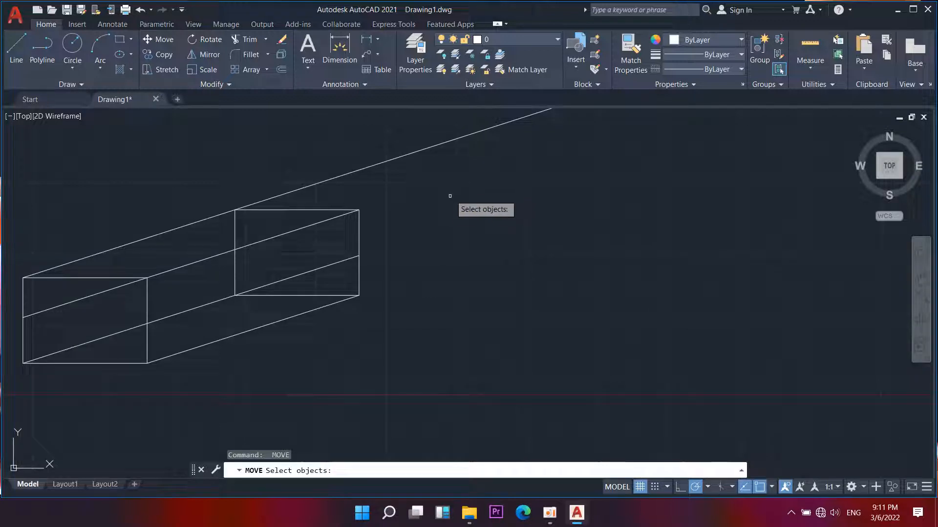
key(Return)
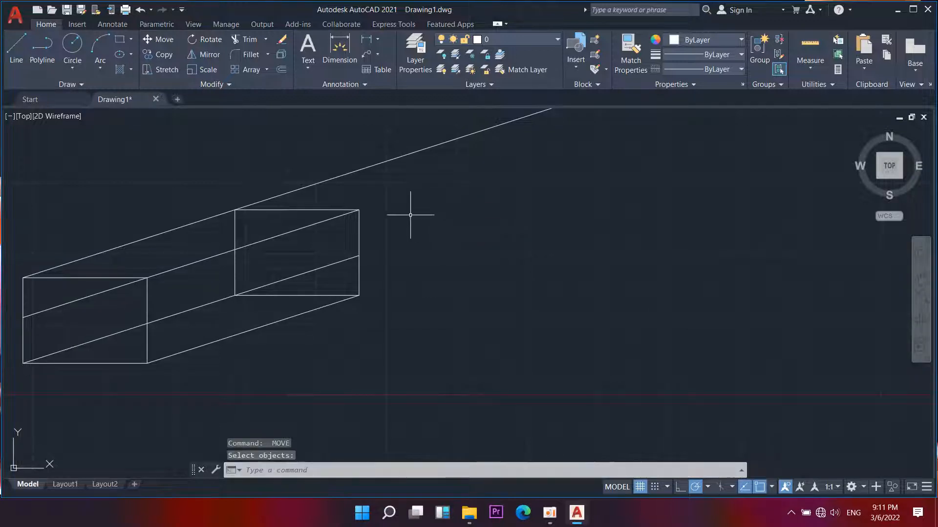
Trim the diagonal segment inside the front rectangle and the lower diagonal segment inside the back rectangle
middle_drag(253, 229, 248, 219)
scroll(271, 229, up, 2)
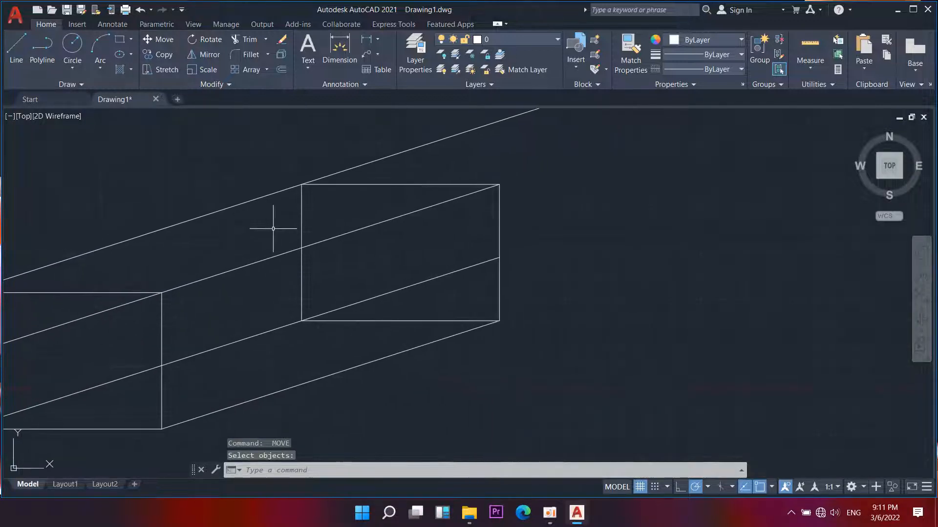
text(e)
key(BackSpace)
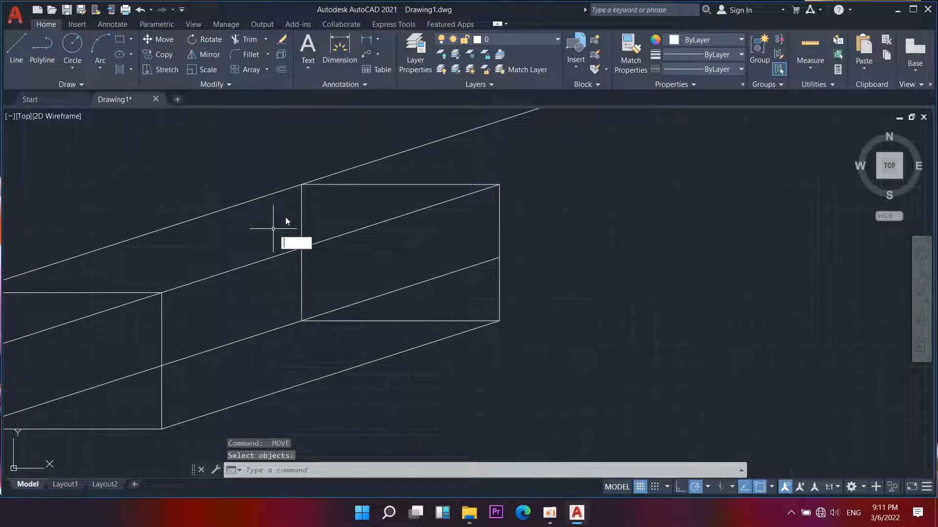
text(tr)
key(Return)
middle_drag(191, 263, 257, 176)
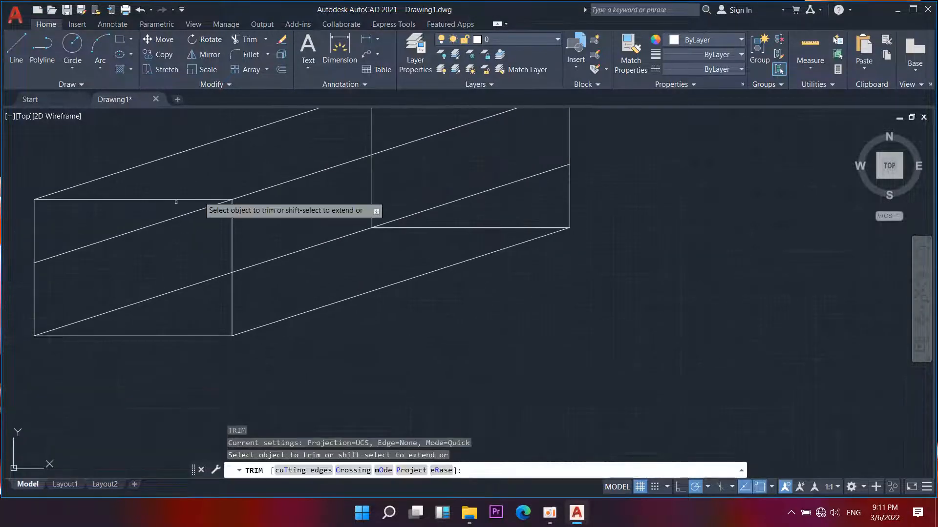
click(116, 235)
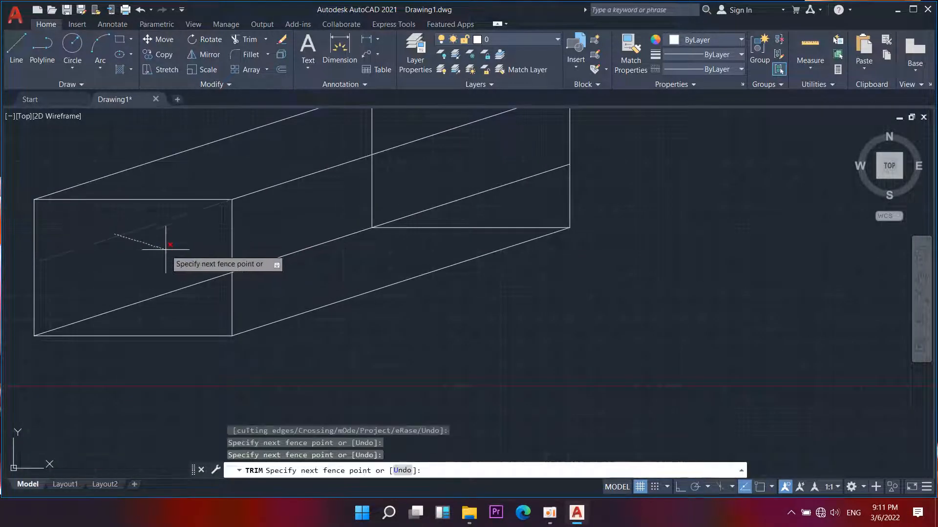
click(146, 229)
scroll(169, 229, down, 2)
middle_drag(194, 245, 196, 264)
mouse_move(439, 345)
middle_down()
mouse_move(413, 358)
mouse_move(375, 357)
middle_up()
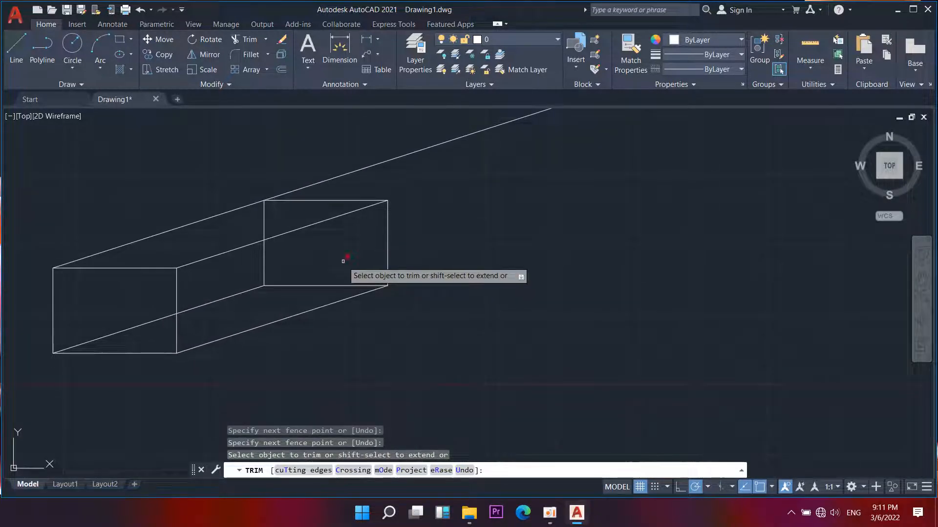
Trim the topmost construction line beyond the back rectangle's upper-left corner and leave the Trim command
middle_drag(386, 259, 359, 287)
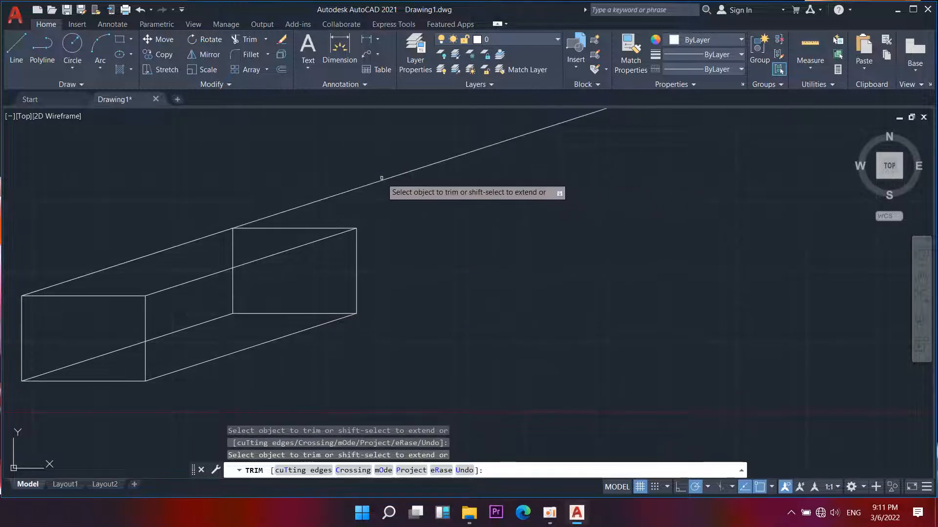
key(Return)
scroll(413, 246, down, 9)
middle_drag(411, 247, 403, 211)
key(Return)
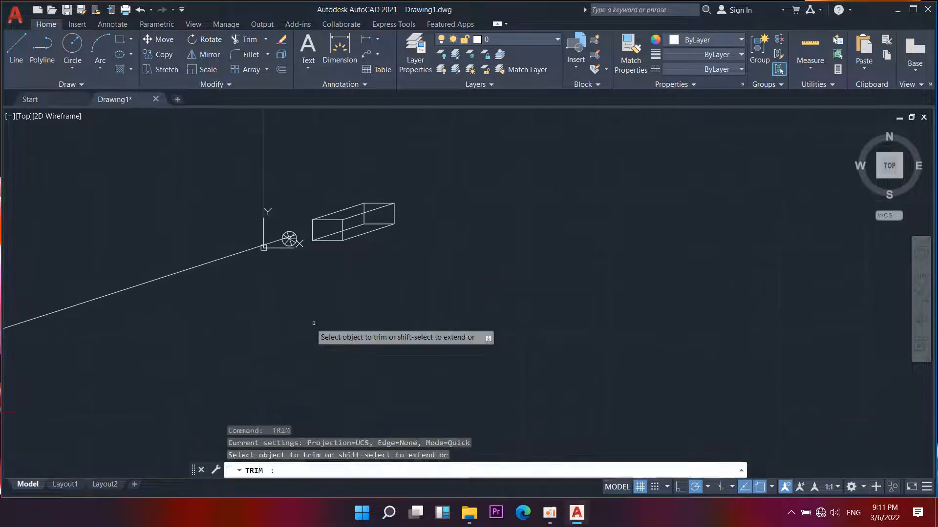
scroll(347, 265, up, 3)
key(Escape)
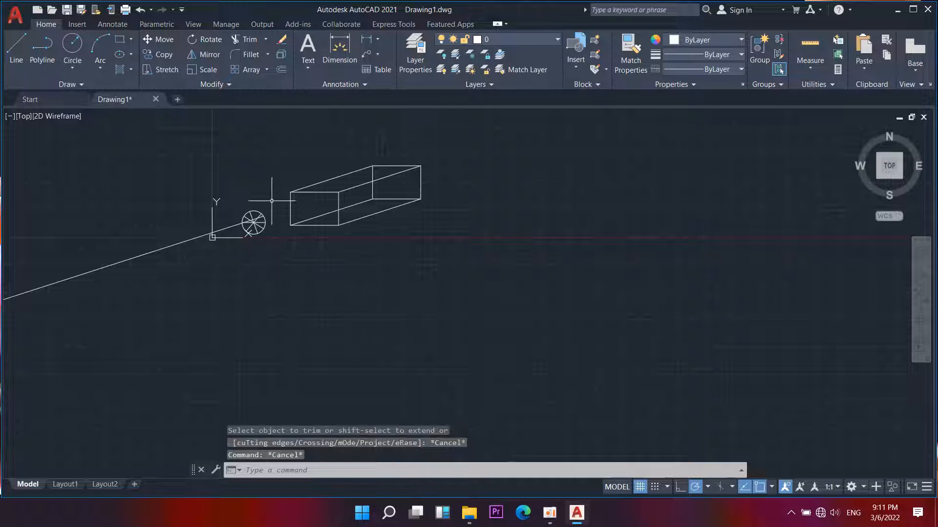
Erase the circle with its spokes and the leftover construction line beside the box
drag(165, 271, 235, 196)
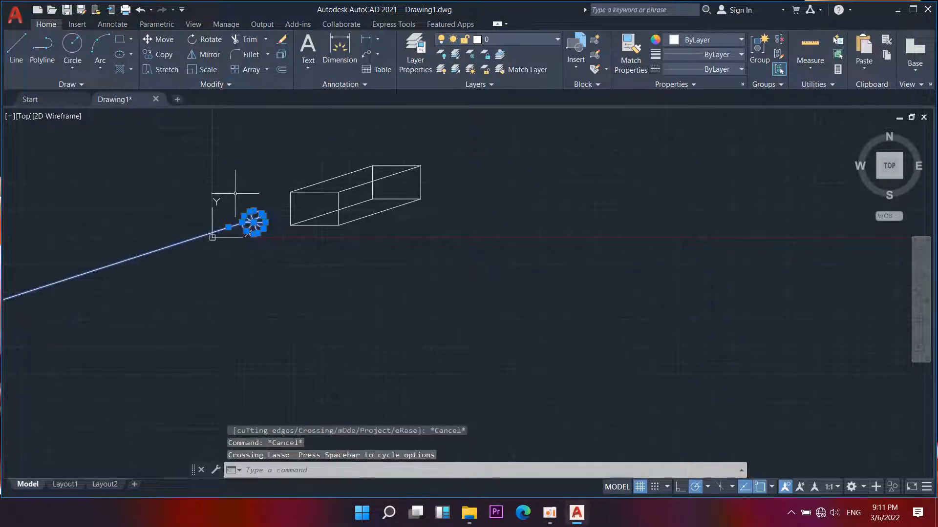
text(e)
key(Return)
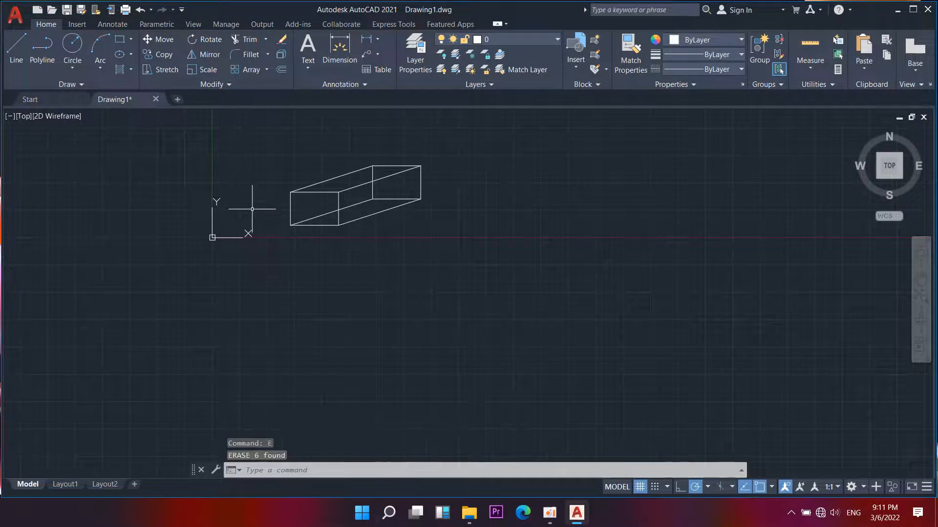
Set the current object color to orange 248,153,30
scroll(393, 212, up, 6)
mouse_move(393, 212)
middle_down()
mouse_move(385, 319)
mouse_move(378, 305)
middle_up()
scroll(386, 319, down, 4)
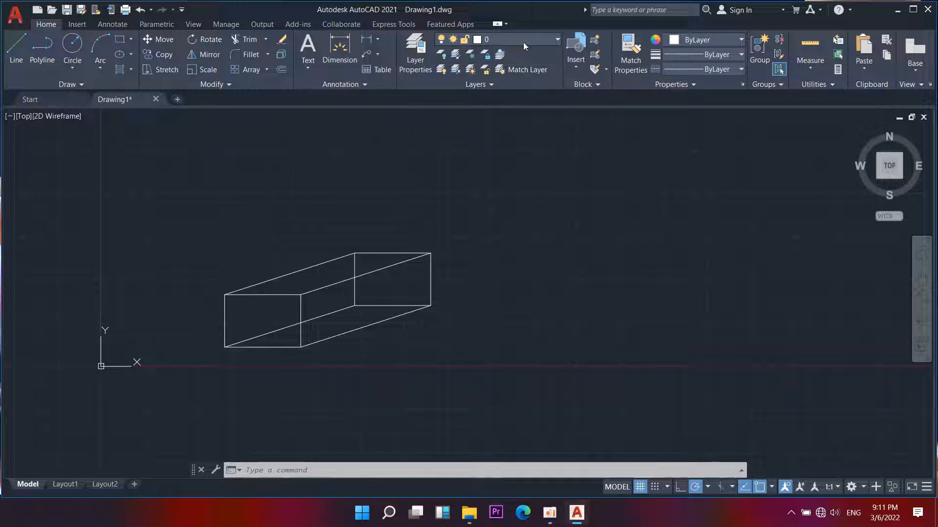
click(700, 42)
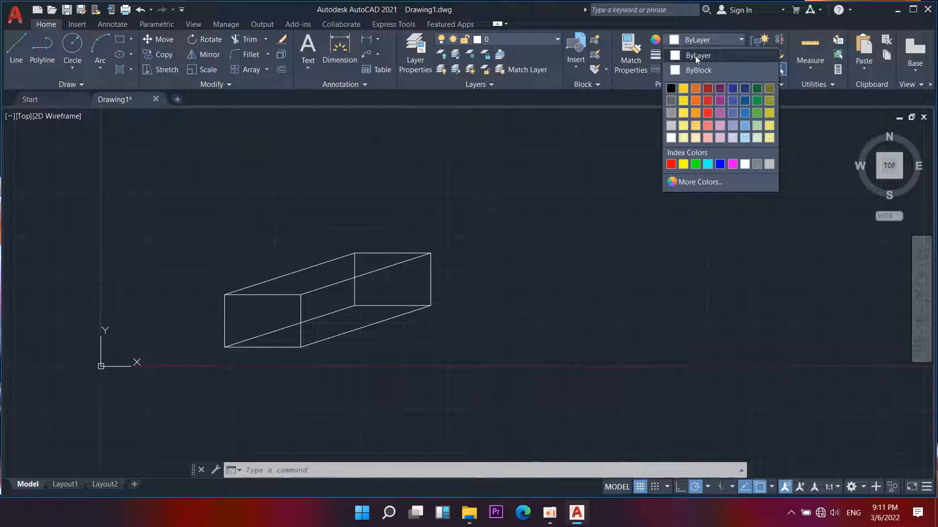
click(695, 112)
scroll(330, 269, up, 8)
click(329, 269)
click(318, 285)
scroll(394, 255, down, 4)
click(209, 251)
click(209, 249)
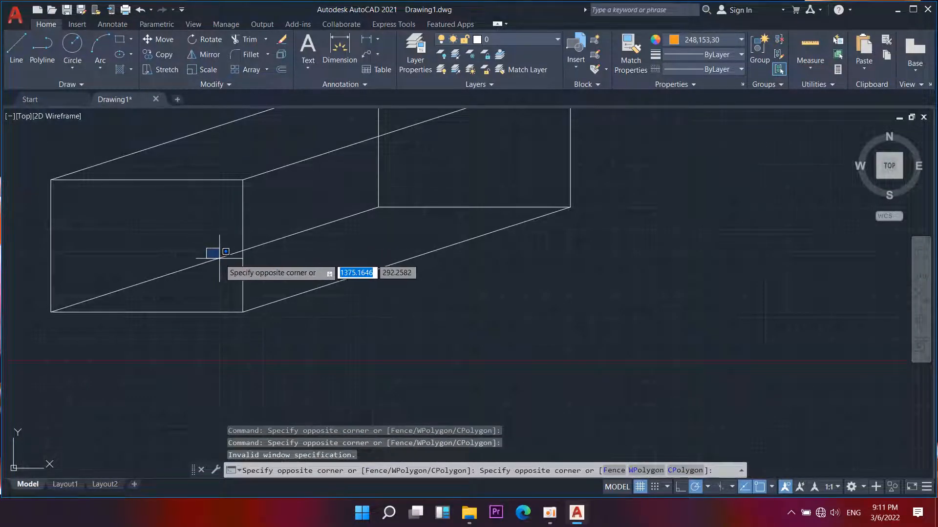
key(Escape)
Trim the hidden edges that cross the box's long side face so the face is clear of lines
middle_drag(295, 244, 293, 266)
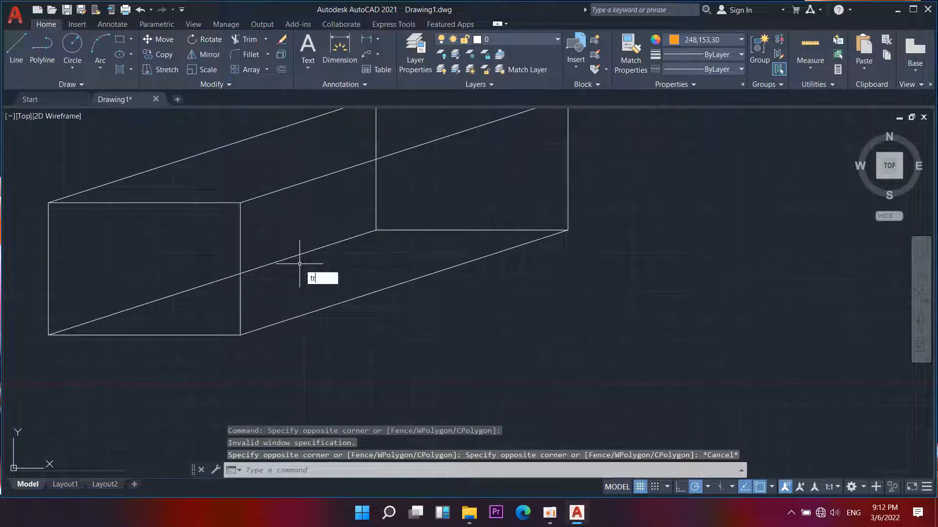
key(Return)
scroll(340, 253, down, 2)
middle_drag(340, 253, 340, 257)
click(363, 229)
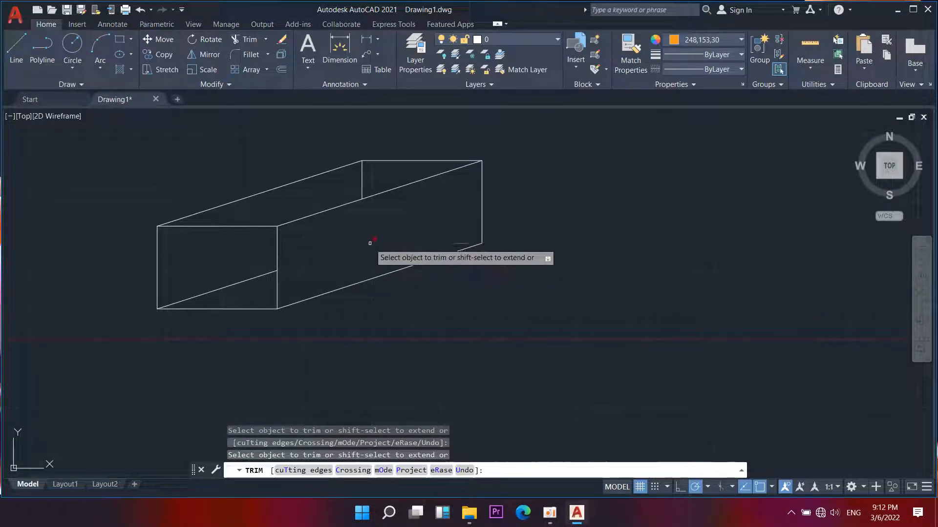
key(Return)
middle_drag(522, 243, 406, 278)
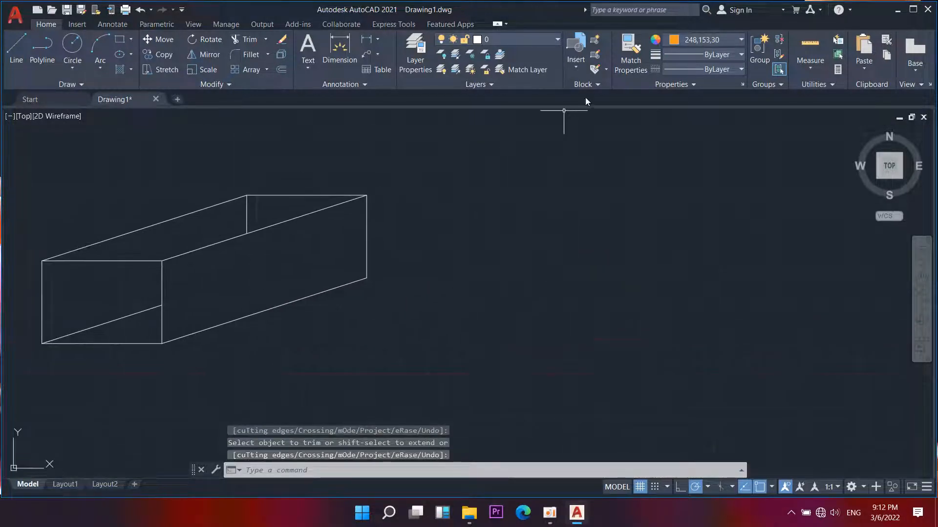
click(681, 42)
click(697, 108)
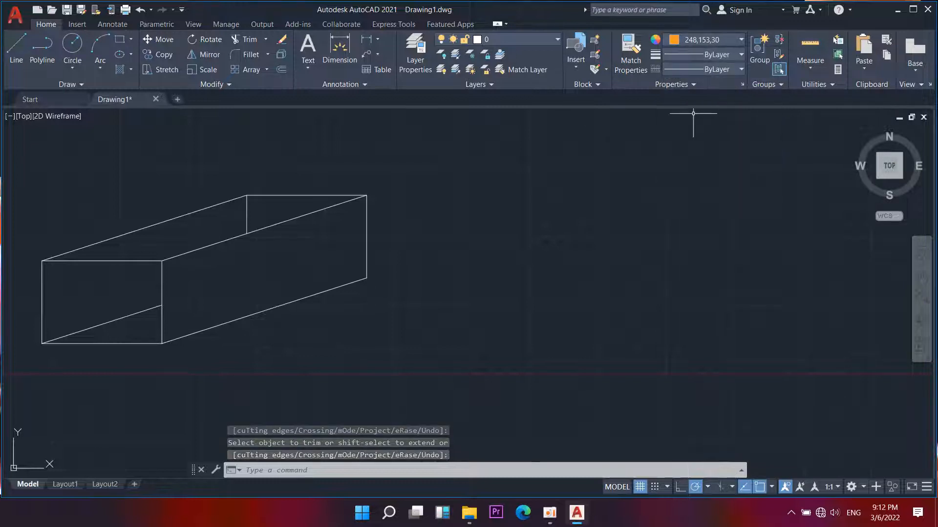
double_click(247, 294)
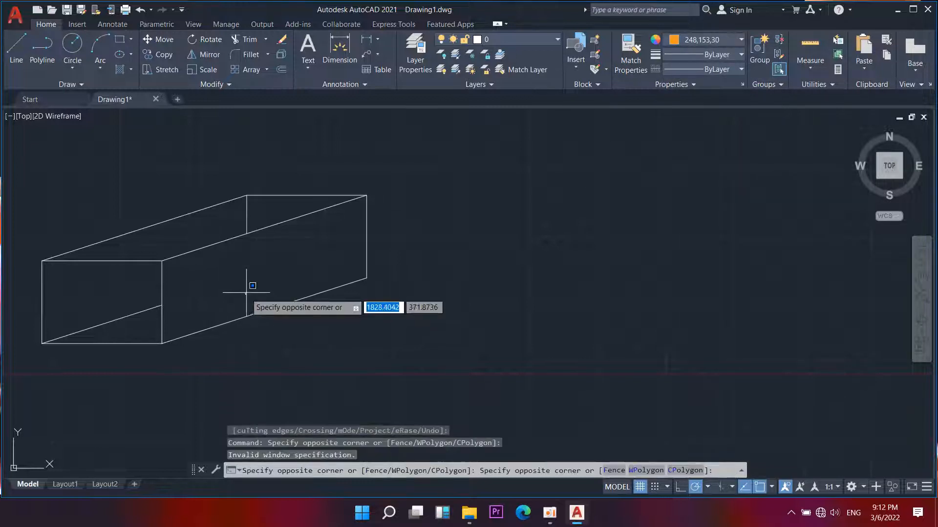
click(246, 266)
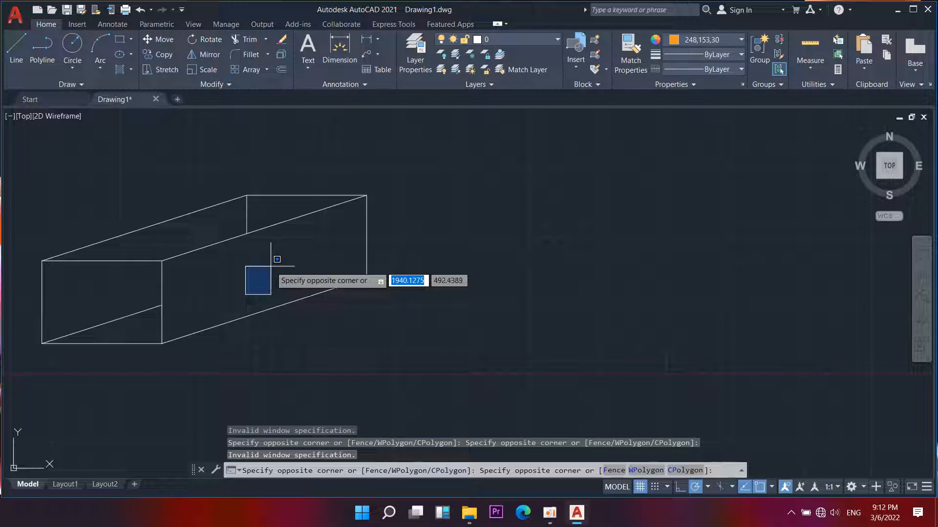
key(Escape)
Try to trim with the selected edges of the box's long side face and back rectangle as cutting edges
click(205, 248)
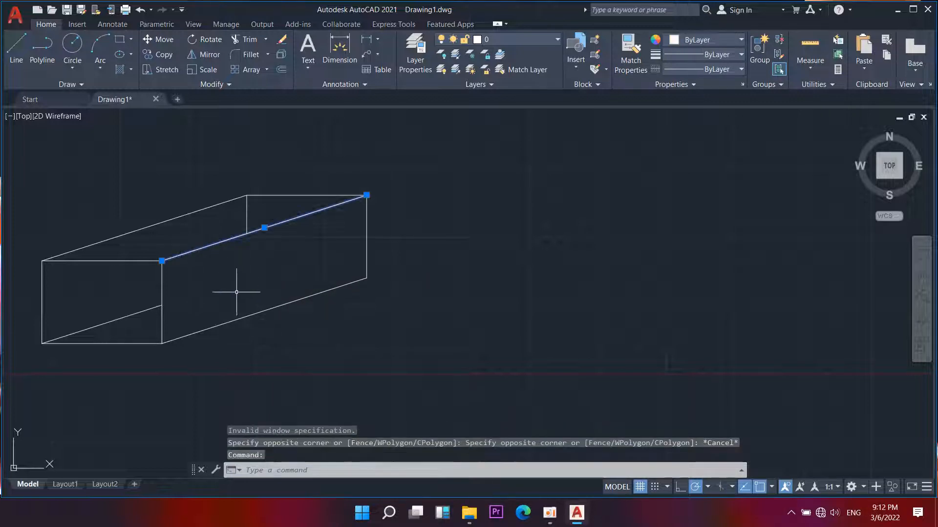
click(243, 317)
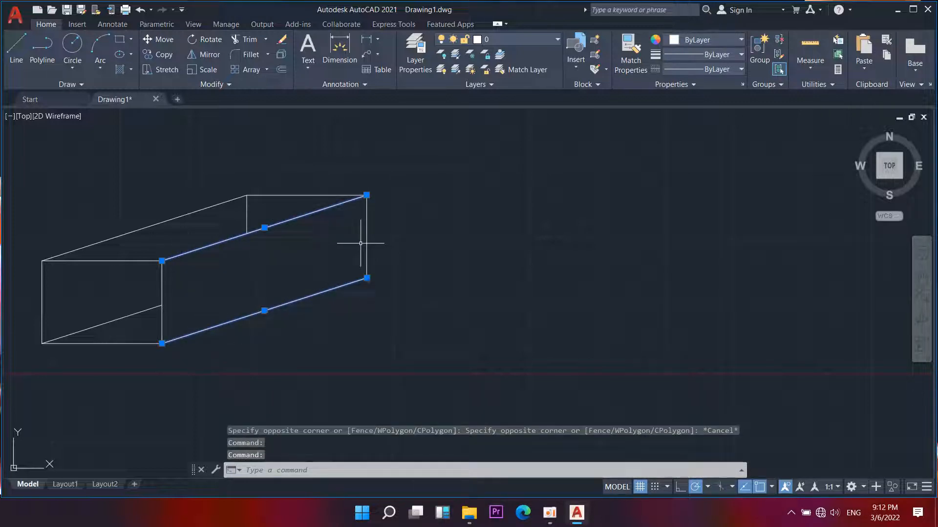
click(369, 240)
click(364, 243)
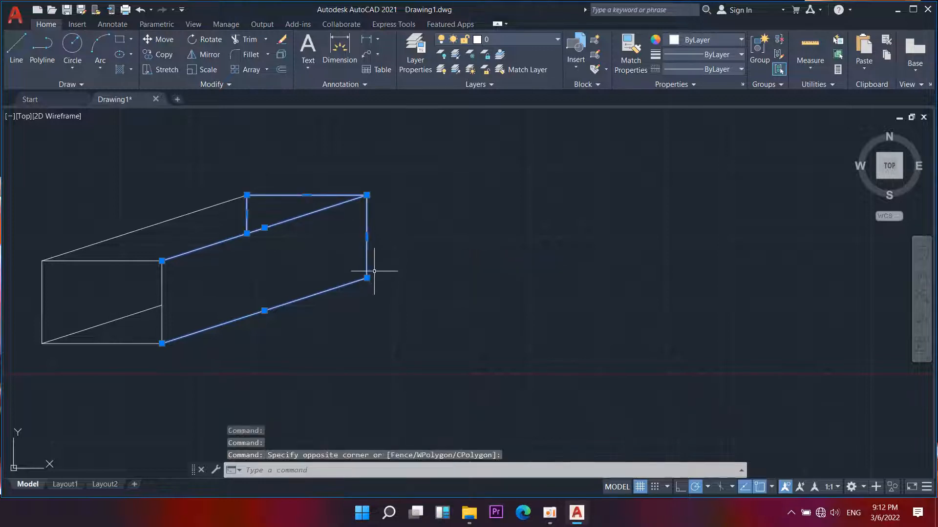
text(tr)
key(Return)
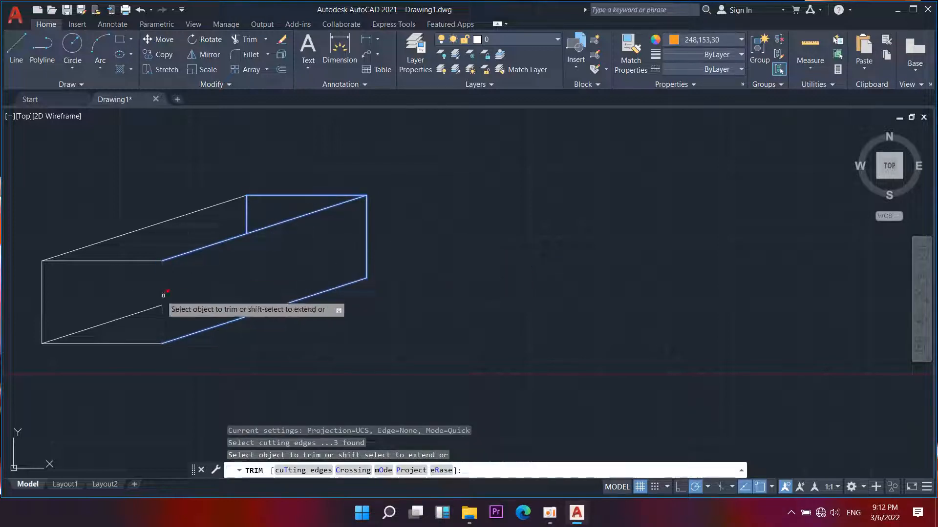
key(Escape)
key(Escape)
key(Escape)
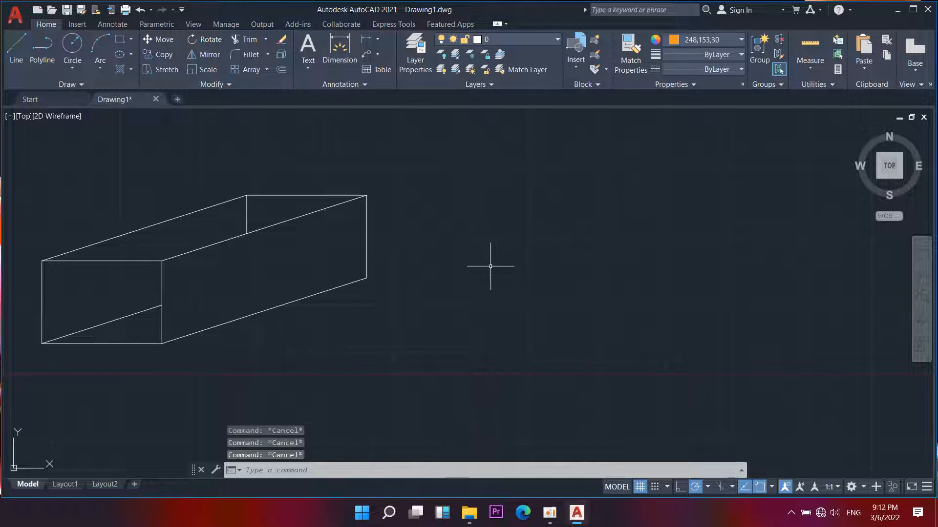
Undo the recent trims that removed the box's hidden edges behind the long side face
scroll(490, 266, down, 4)
key(ctrl+z)
key(ctrl+z)
key(ctrl+z)
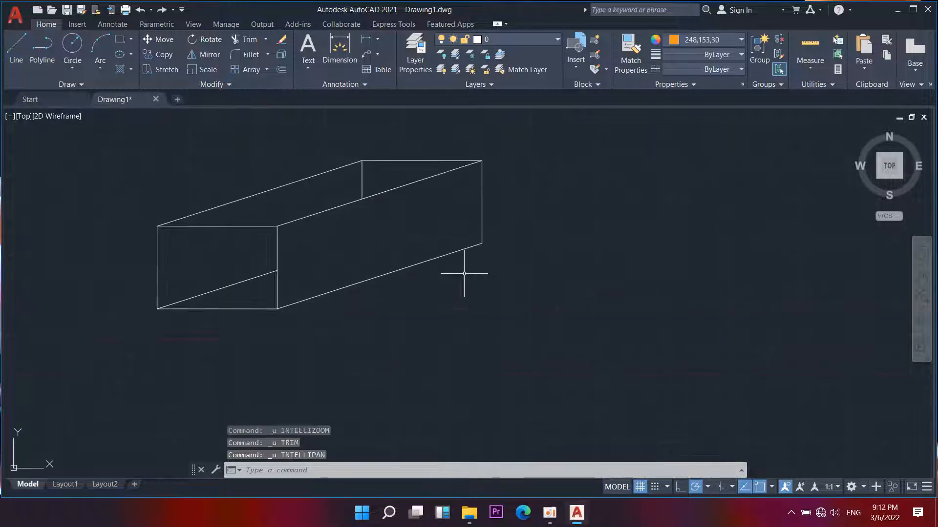
scroll(463, 275, down, 4)
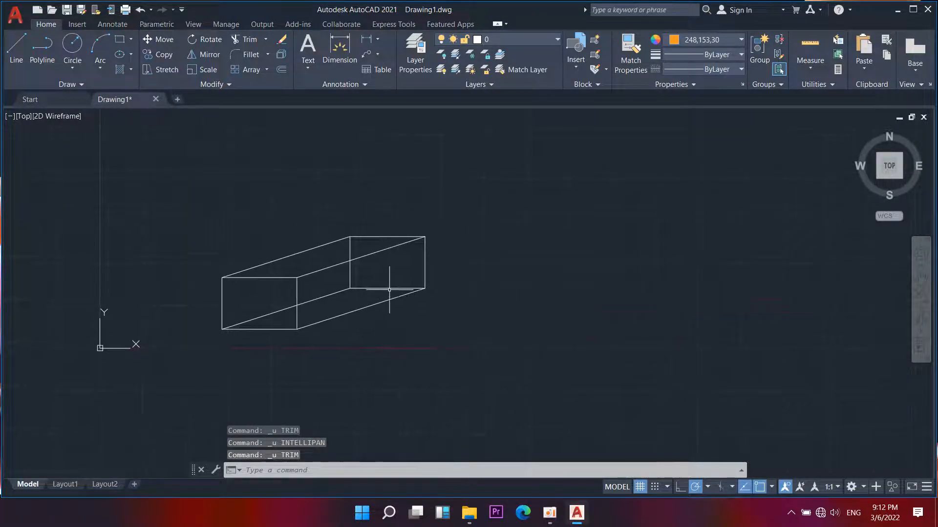
scroll(383, 266, up, 1)
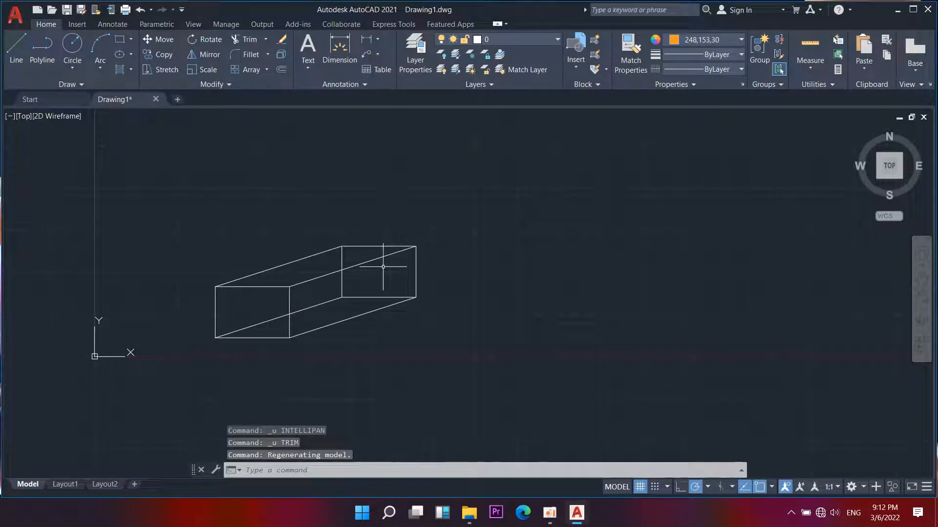
scroll(398, 263, down, 3)
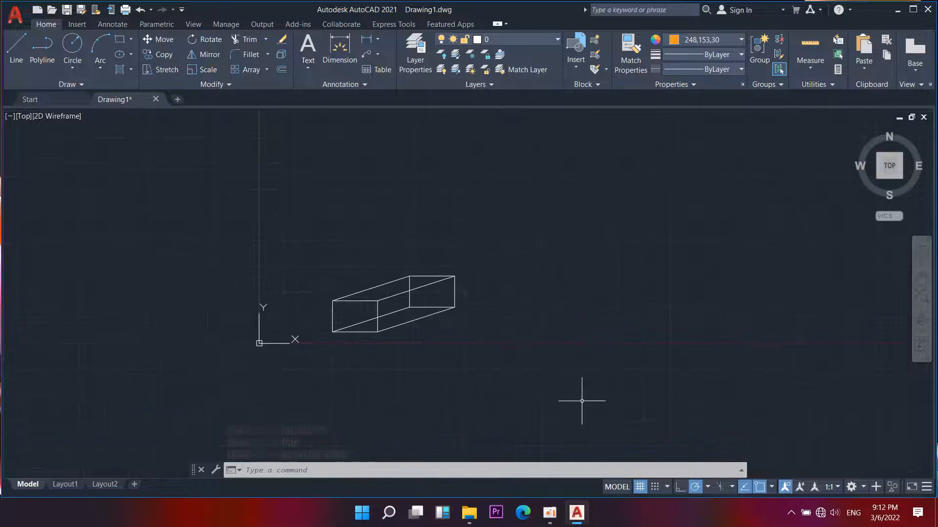
scroll(588, 415, down, 2)
mouse_move(550, 512)
click(552, 432)
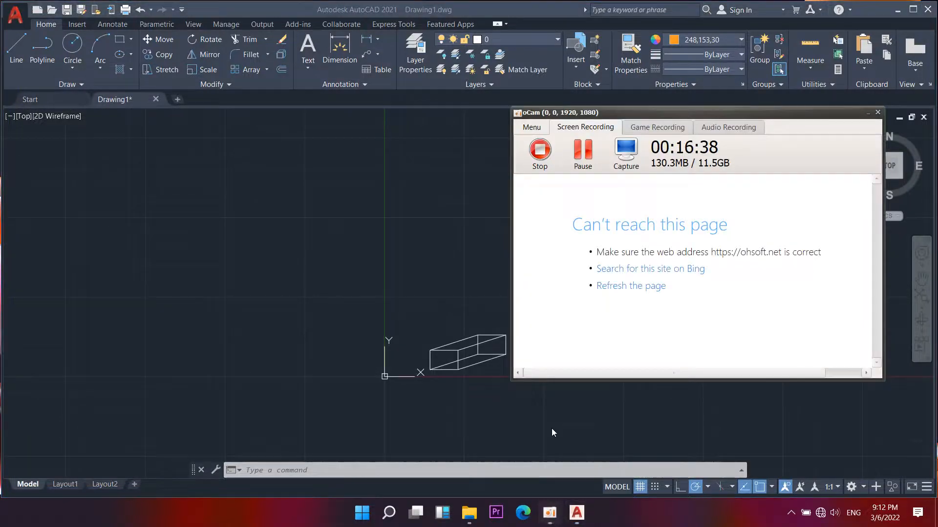